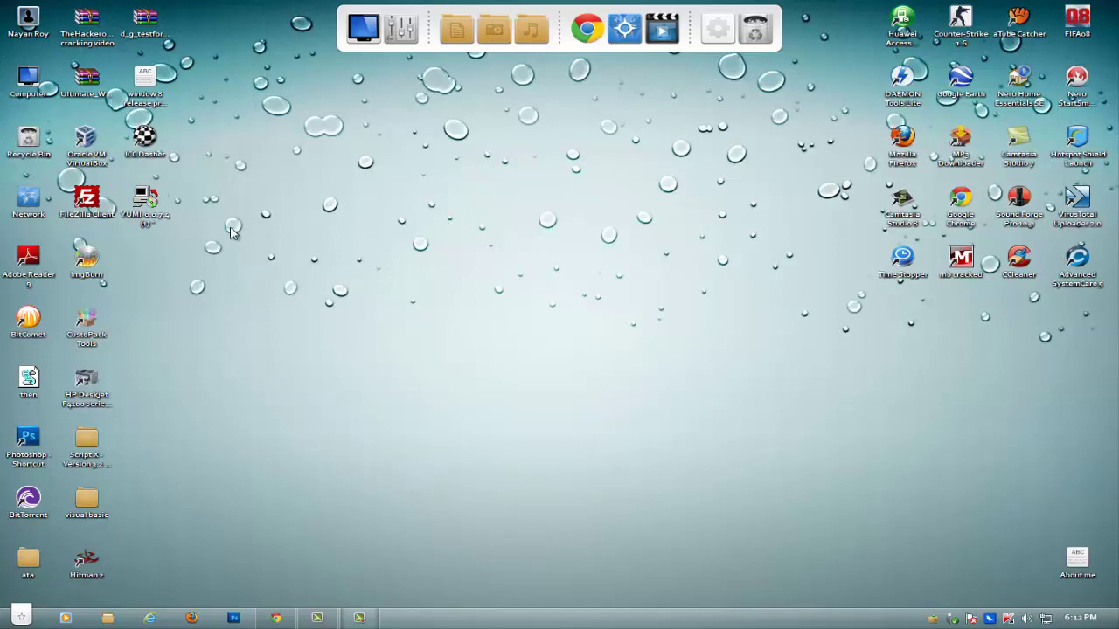
- Bring Chrome back and look over the YUMI-0.0.7.4.exe download page on pendrivelinux.com
{"action": "left_click", "coordinate": [276, 618]}
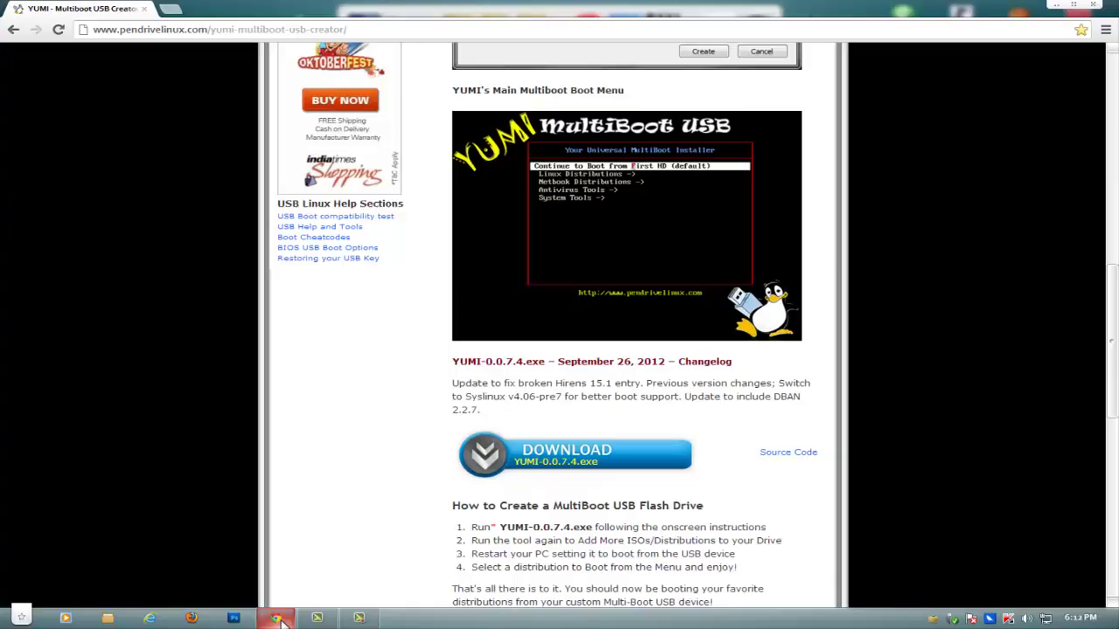
{"action": "scroll", "coordinate": [445, 474], "scroll_direction": "up", "scroll_amount": 3}
{"action": "scroll", "coordinate": [415, 498], "scroll_direction": "down", "scroll_amount": 4}
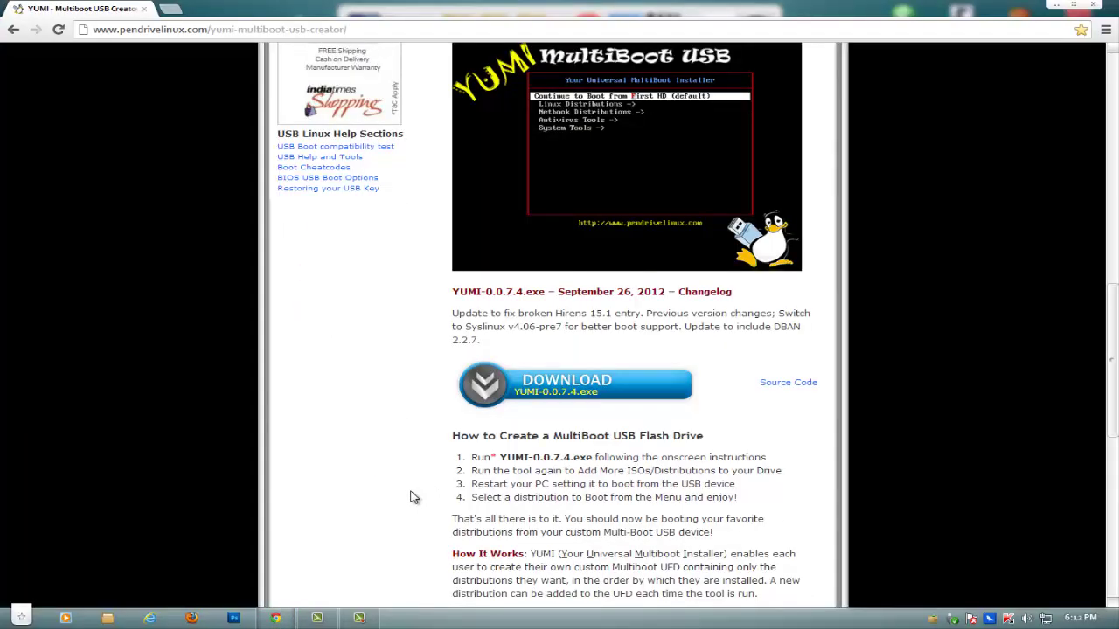
{"action": "scroll", "coordinate": [469, 427], "scroll_direction": "up", "scroll_amount": 7}
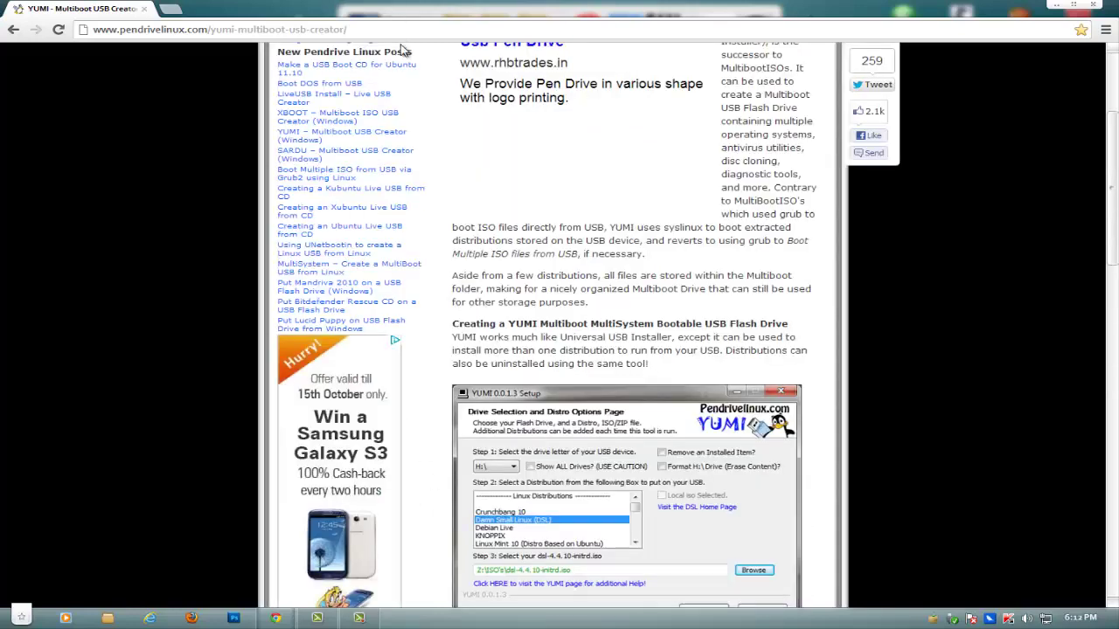
{"action": "scroll", "coordinate": [349, 187], "scroll_direction": "down", "scroll_amount": 4}
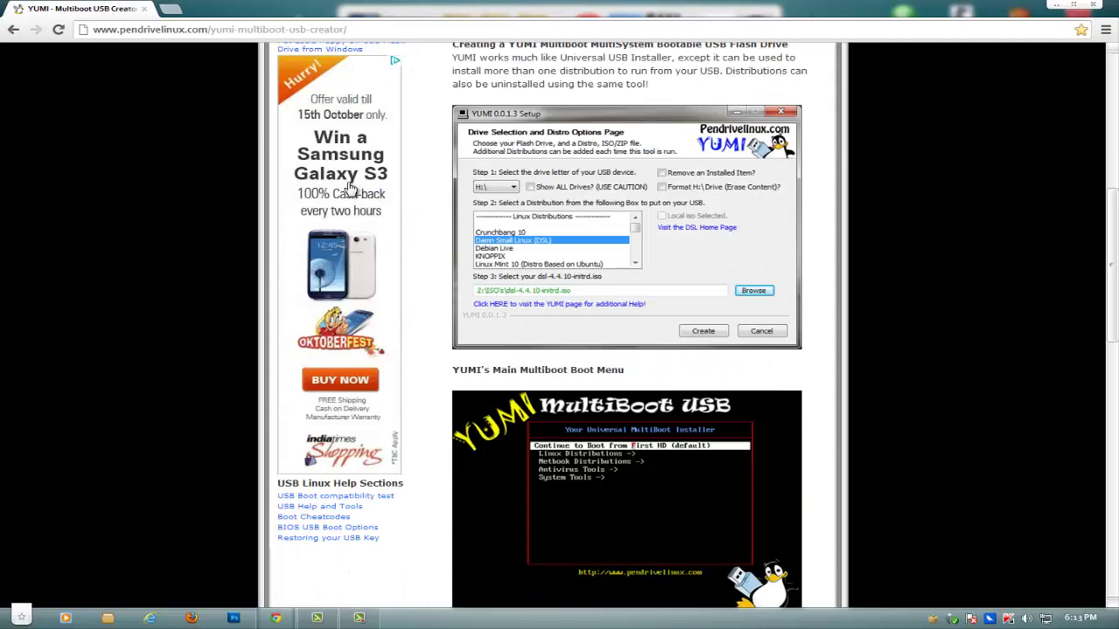
{"action": "scroll", "coordinate": [681, 341], "scroll_direction": "down", "scroll_amount": 3}
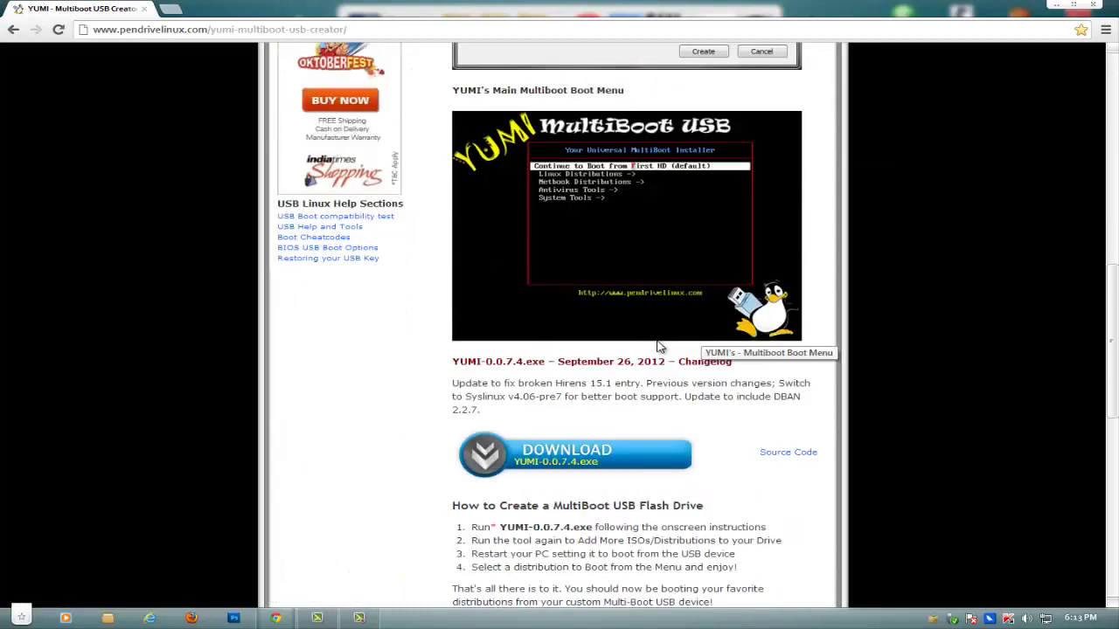
- Minimize Chrome and launch the YUMI installer from the desktop
{"action": "left_click", "coordinate": [1052, 10]}
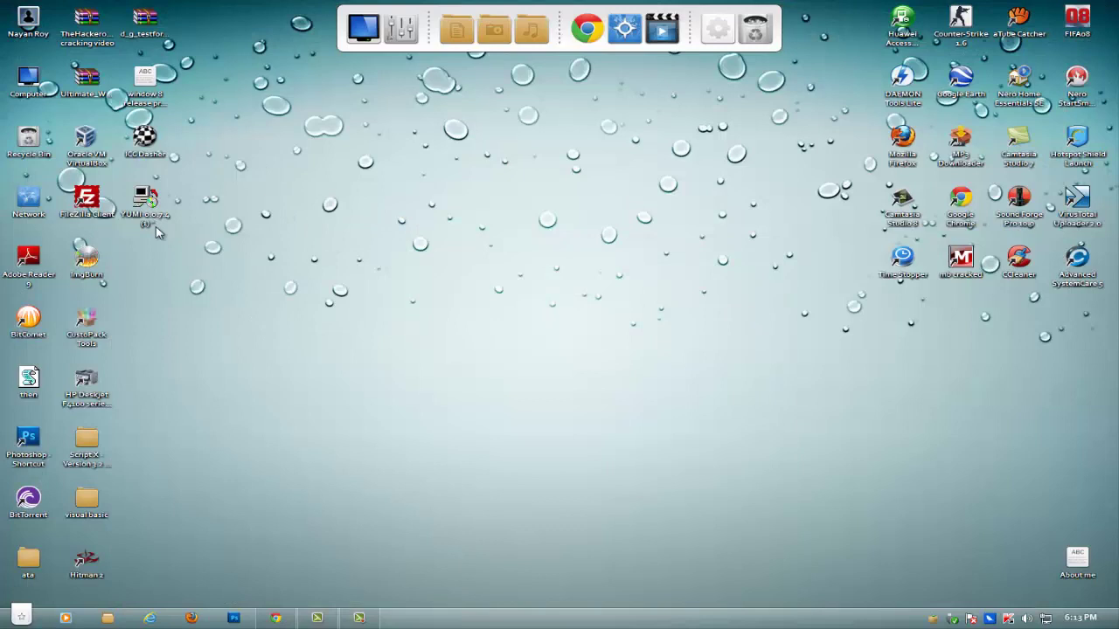
{"action": "left_click_drag", "start_coordinate": [145, 201], "coordinate": [286, 315]}
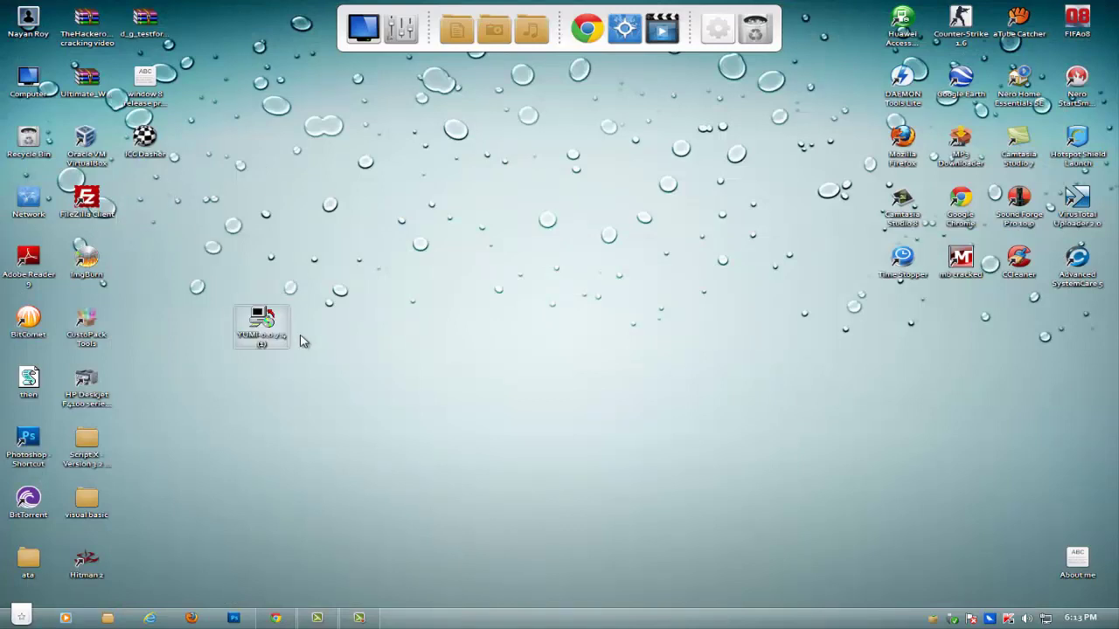
{"action": "double_click", "coordinate": [276, 337]}
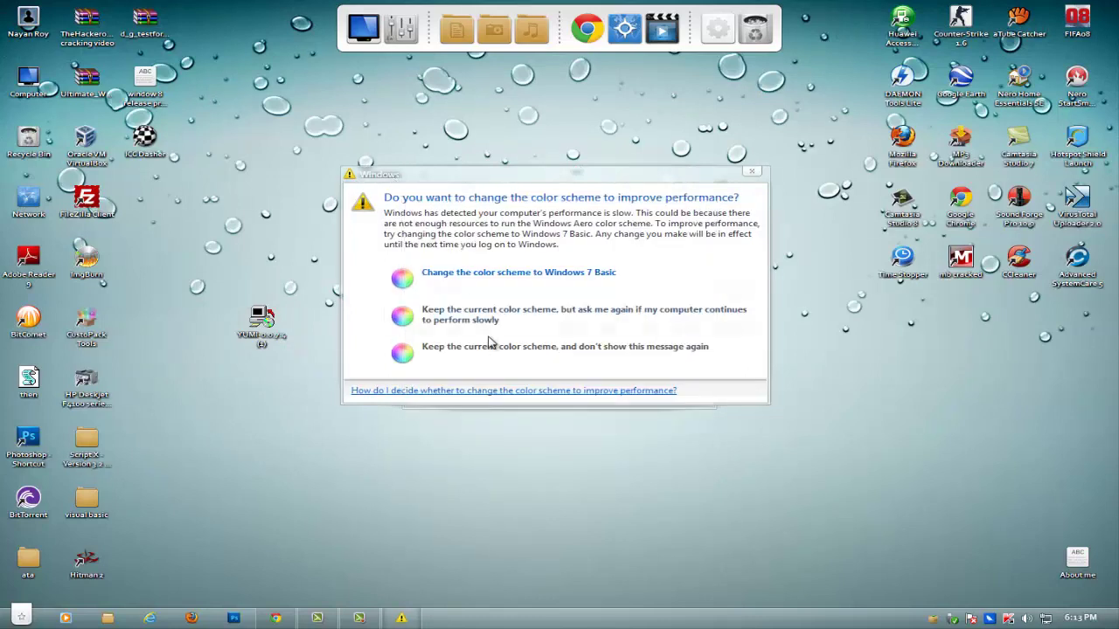
- Allow YUMI 0.0.7.4 to run, accept its licence agreement, and minimize the setup window
{"action": "left_click", "coordinate": [497, 350]}
{"action": "left_click", "coordinate": [603, 321]}
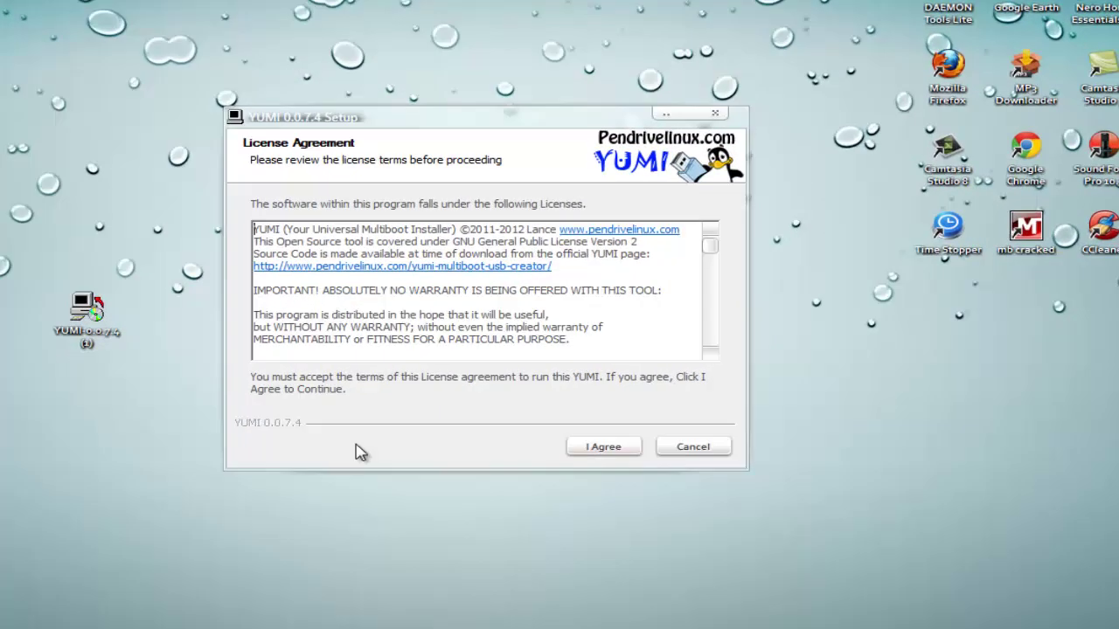
{"action": "left_click", "coordinate": [609, 450]}
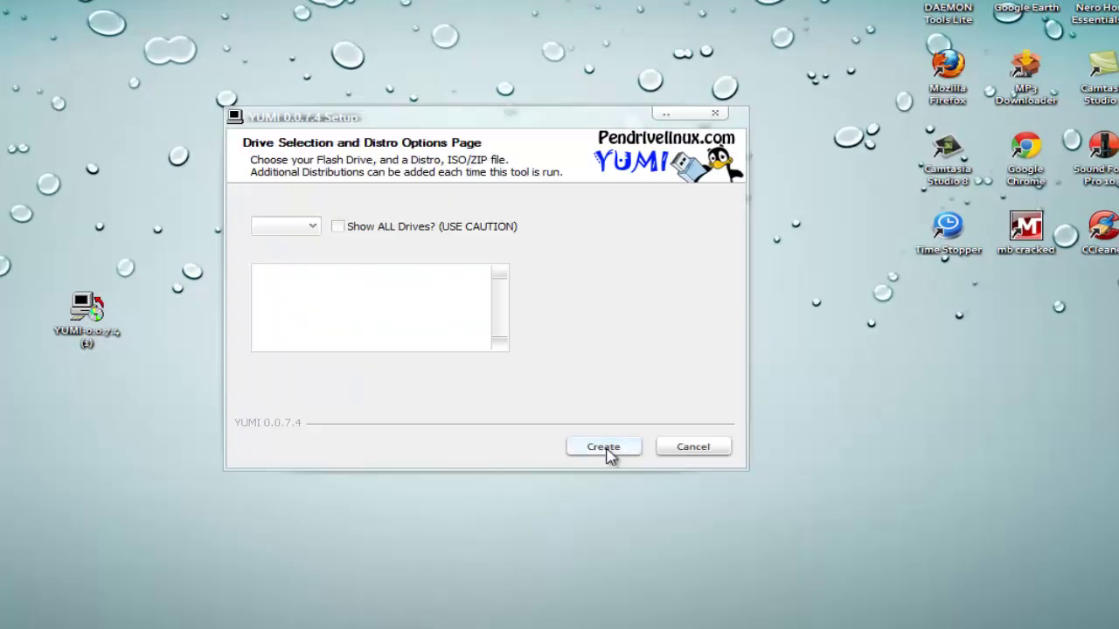
{"action": "left_click", "coordinate": [667, 117]}
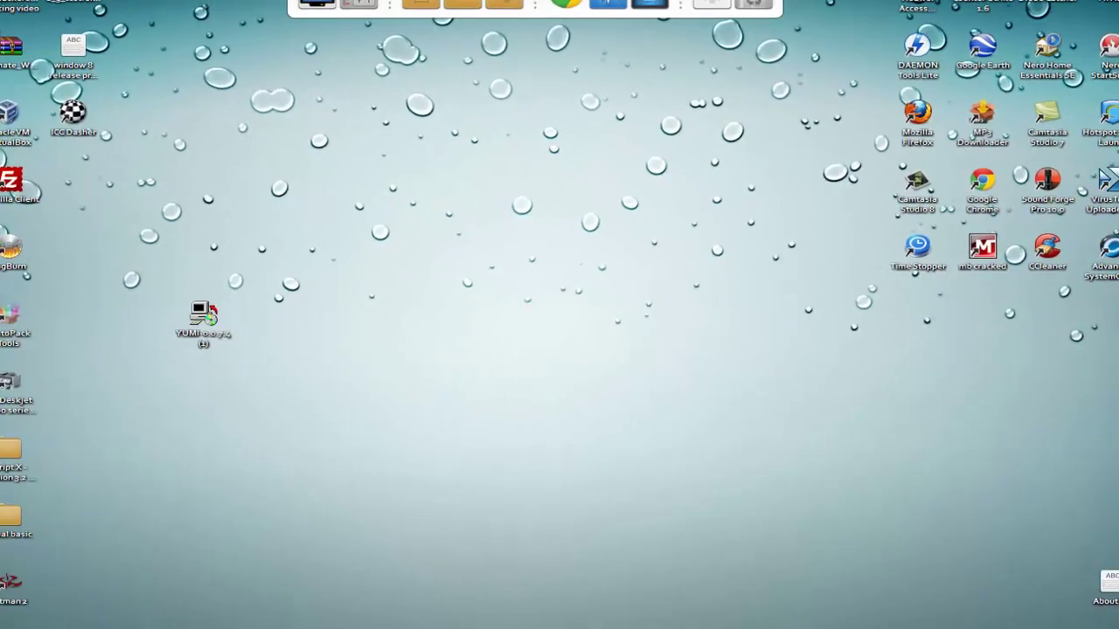
- Open Computer and bring up the Format dialog for the MULTIBOOT (H:) drive
{"action": "key", "text": "super+e"}
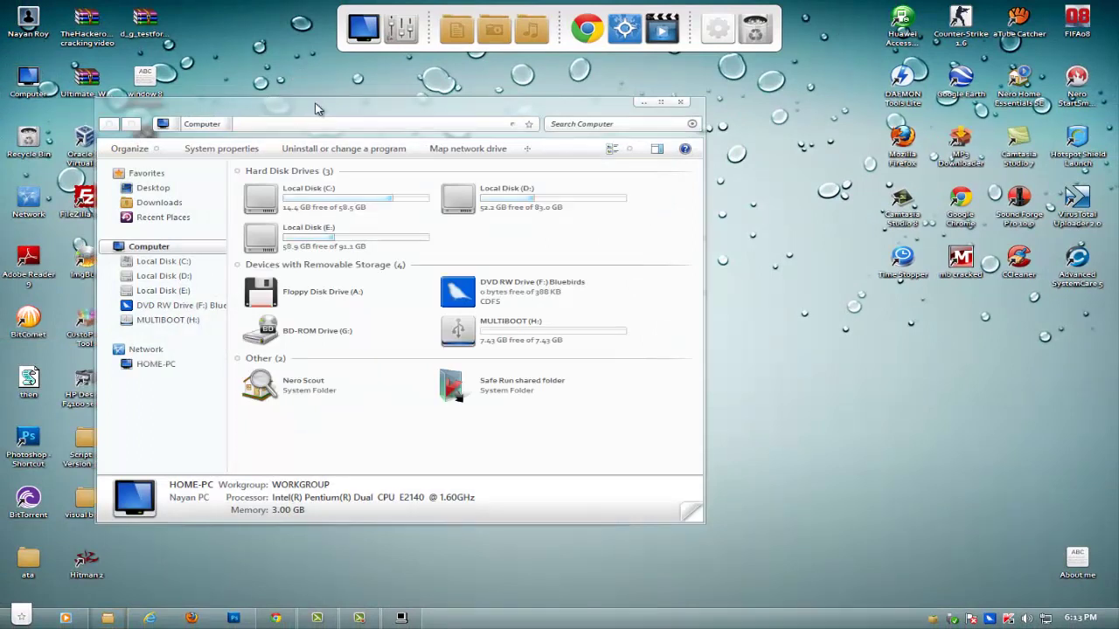
{"action": "left_click_drag", "start_coordinate": [350, 110], "coordinate": [397, 116]}
{"action": "left_click", "coordinate": [563, 329]}
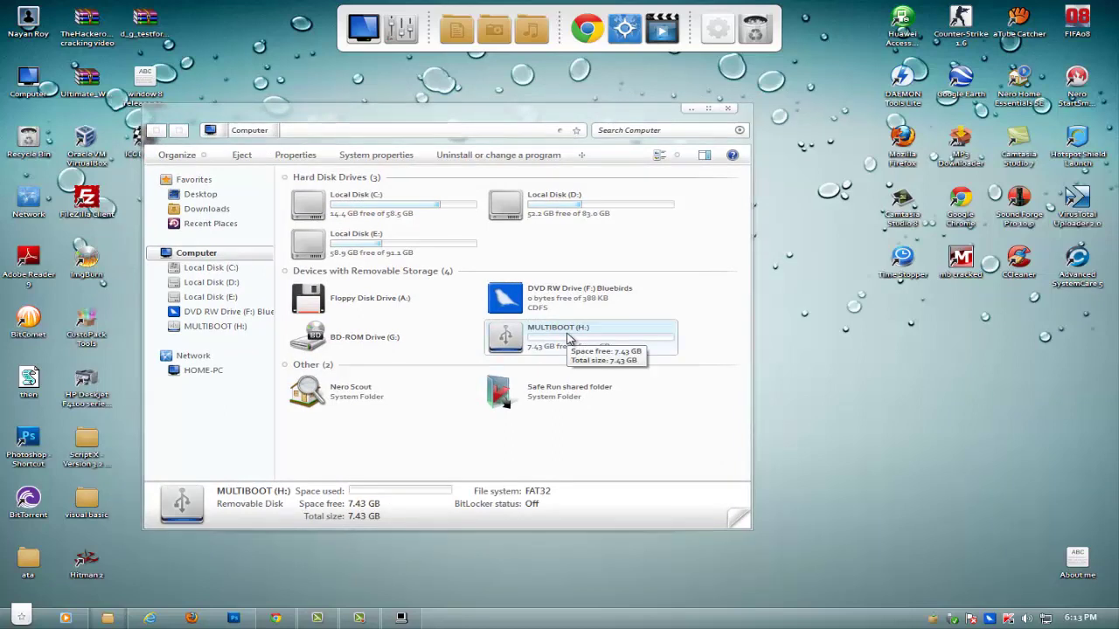
{"action": "right_click", "coordinate": [566, 336]}
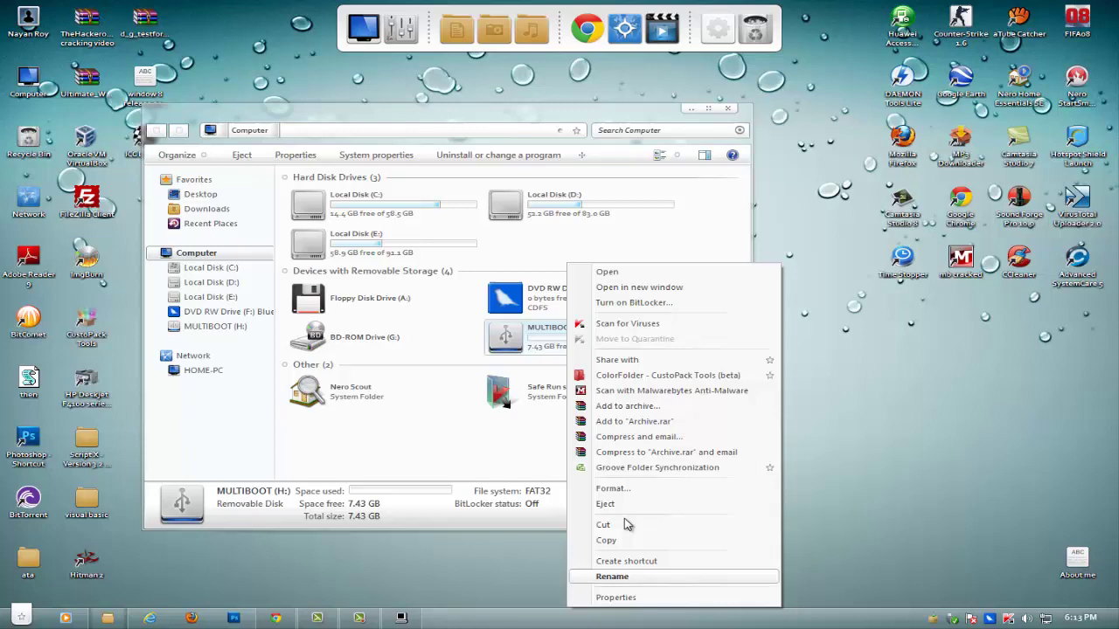
{"action": "left_click", "coordinate": [627, 491]}
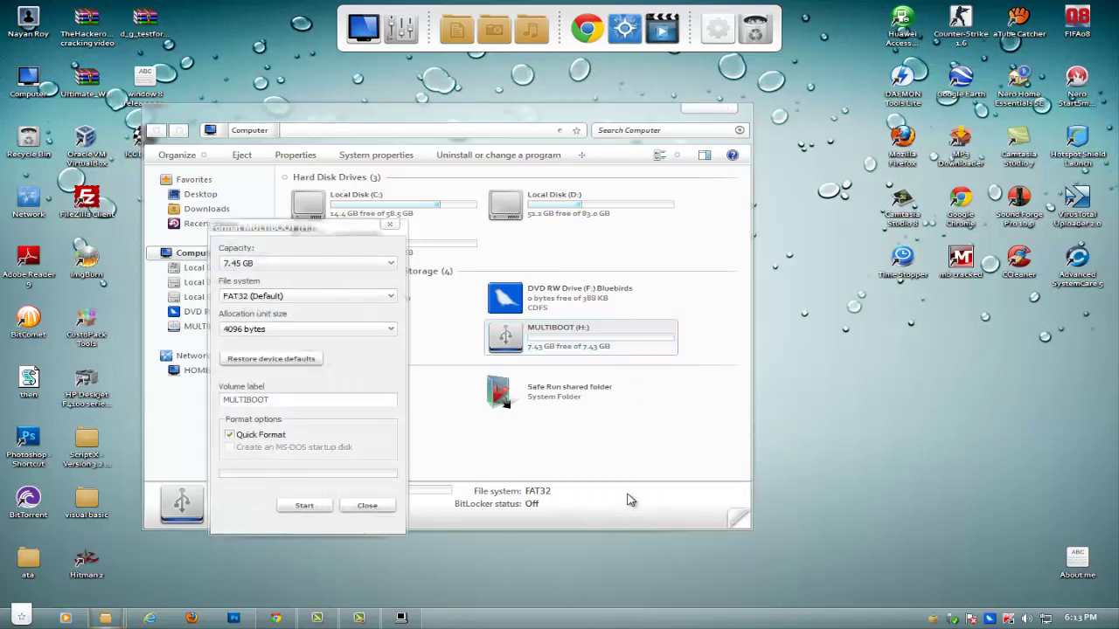
- Quick-format H: as FAT32, confirm the erase, and close the Format window
{"action": "left_click_drag", "start_coordinate": [345, 228], "coordinate": [374, 216]}
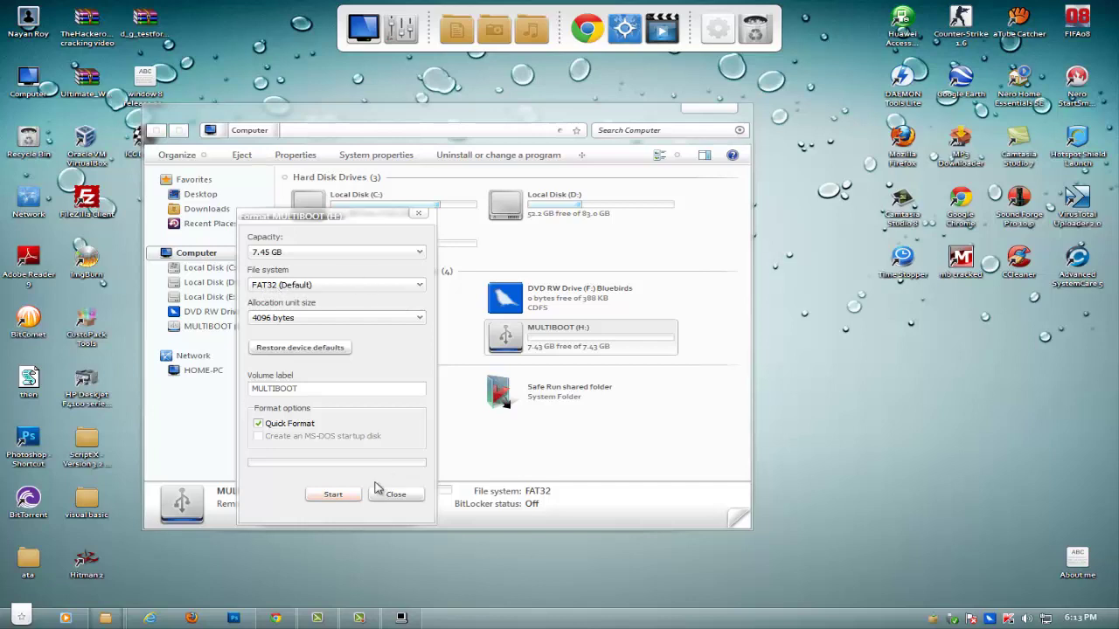
{"action": "left_click", "coordinate": [259, 424]}
{"action": "left_click", "coordinate": [349, 498]}
{"action": "left_click", "coordinate": [595, 314]}
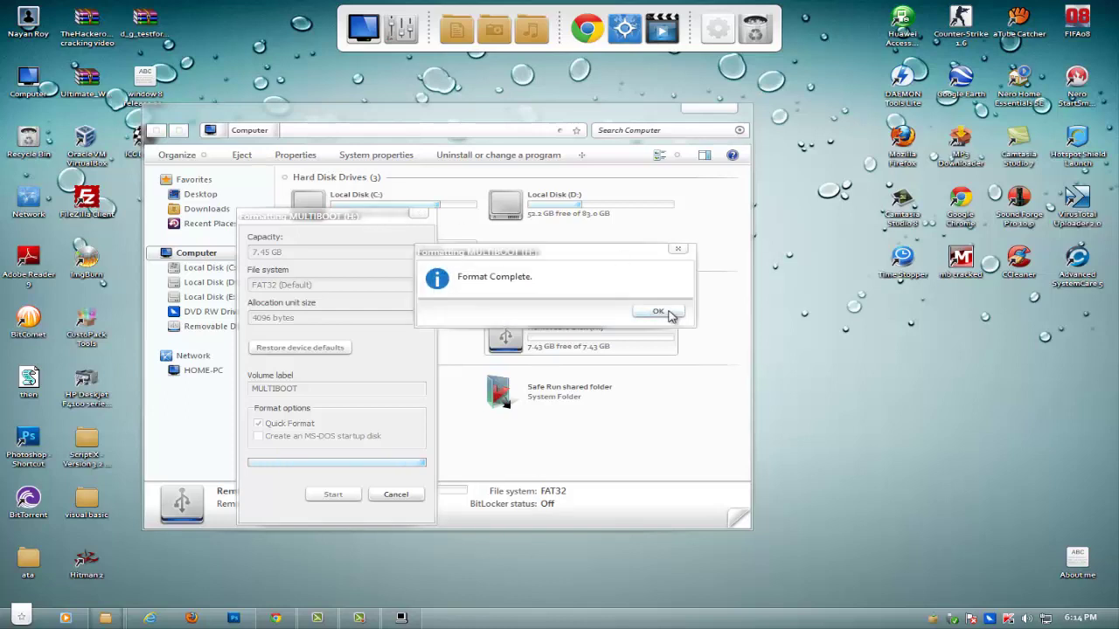
{"action": "left_click", "coordinate": [661, 313]}
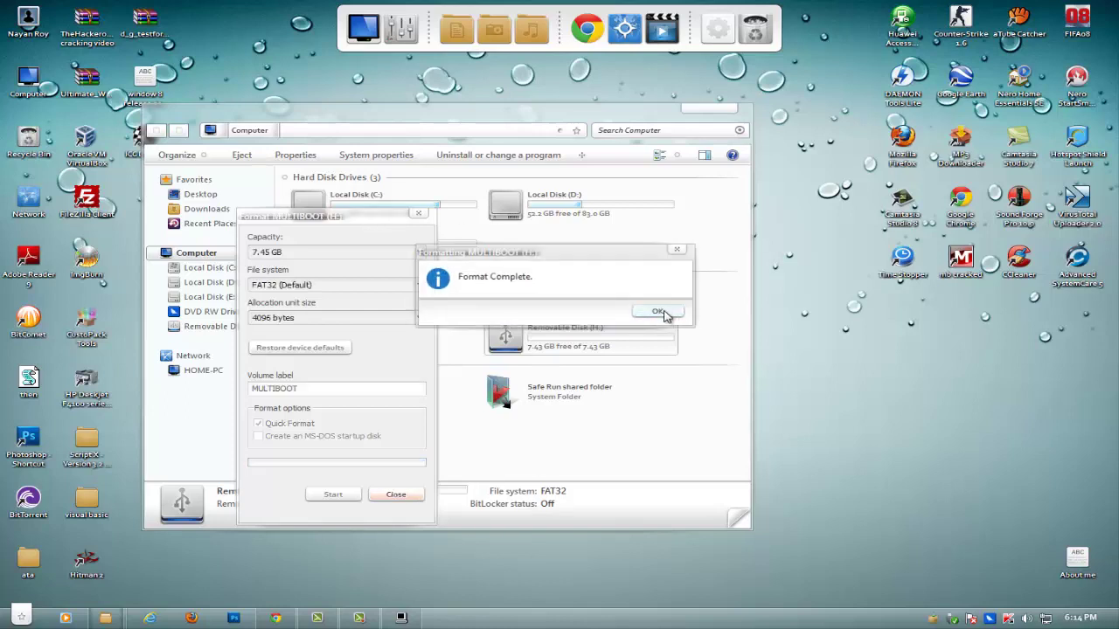
{"action": "left_click", "coordinate": [396, 495]}
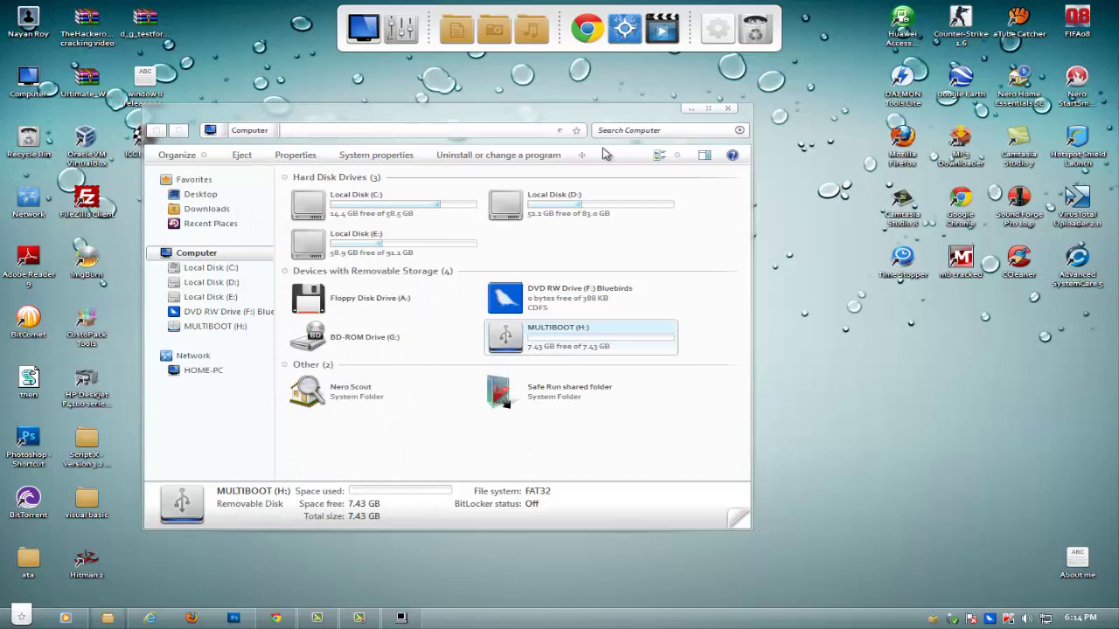
{"action": "left_click_drag", "start_coordinate": [658, 131], "coordinate": [691, 142]}
- Minimize Computer, restore YUMI, and select H:\ as the USB device
{"action": "left_click", "coordinate": [725, 118]}
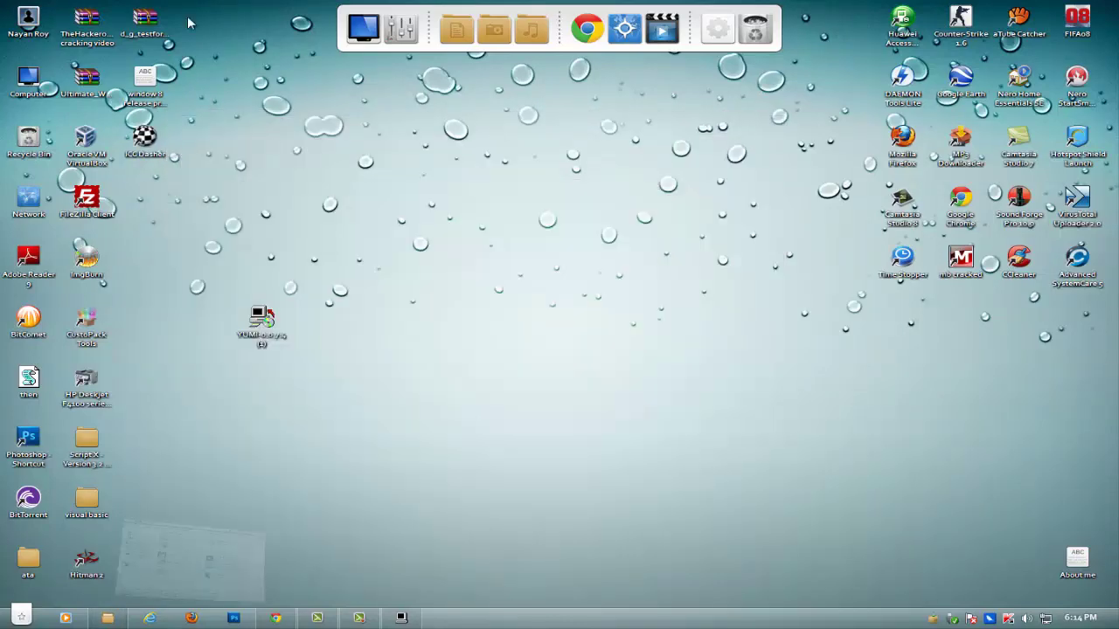
{"action": "left_click", "coordinate": [399, 619]}
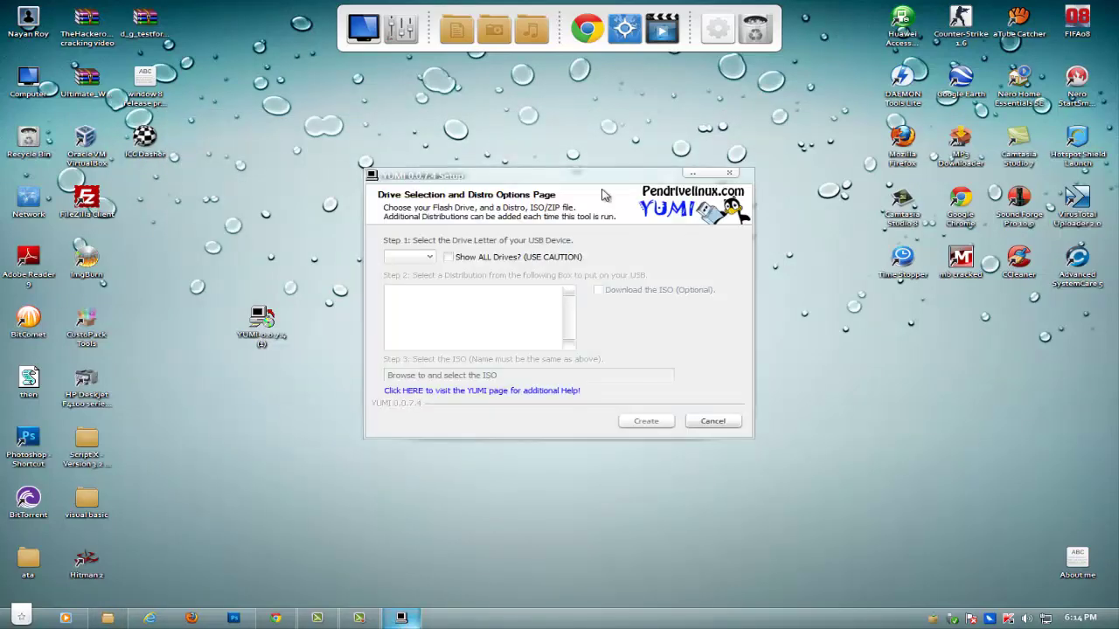
{"action": "left_click", "coordinate": [425, 258]}
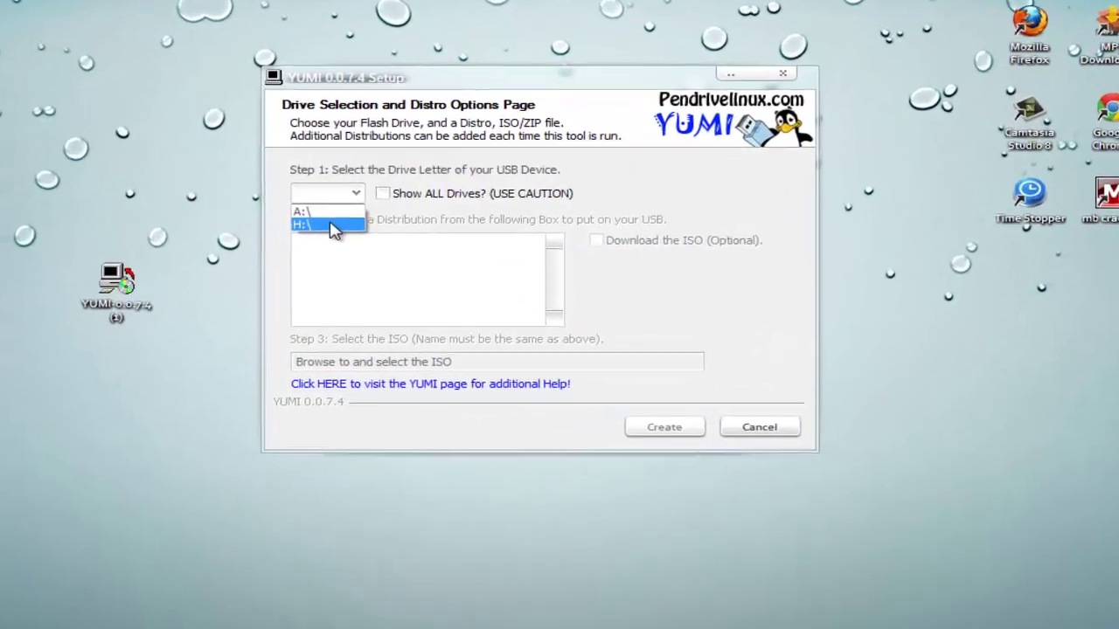
{"action": "left_click", "coordinate": [325, 223]}
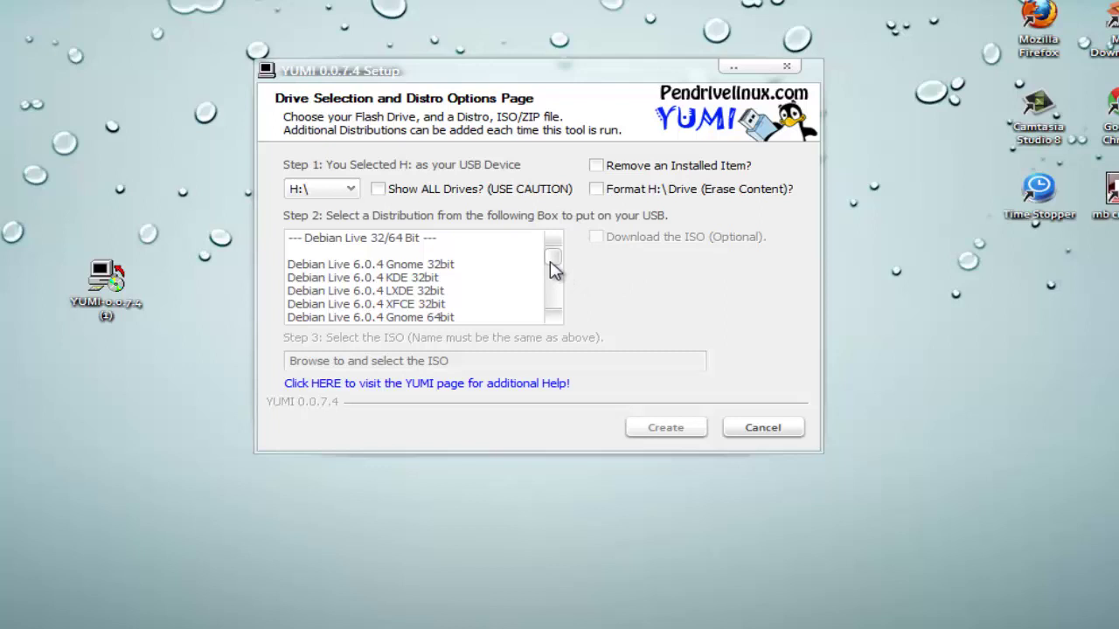
- Scroll the distribution list and choose Try an Unlisted ISO
{"action": "left_click_drag", "start_coordinate": [551, 263], "coordinate": [556, 306]}
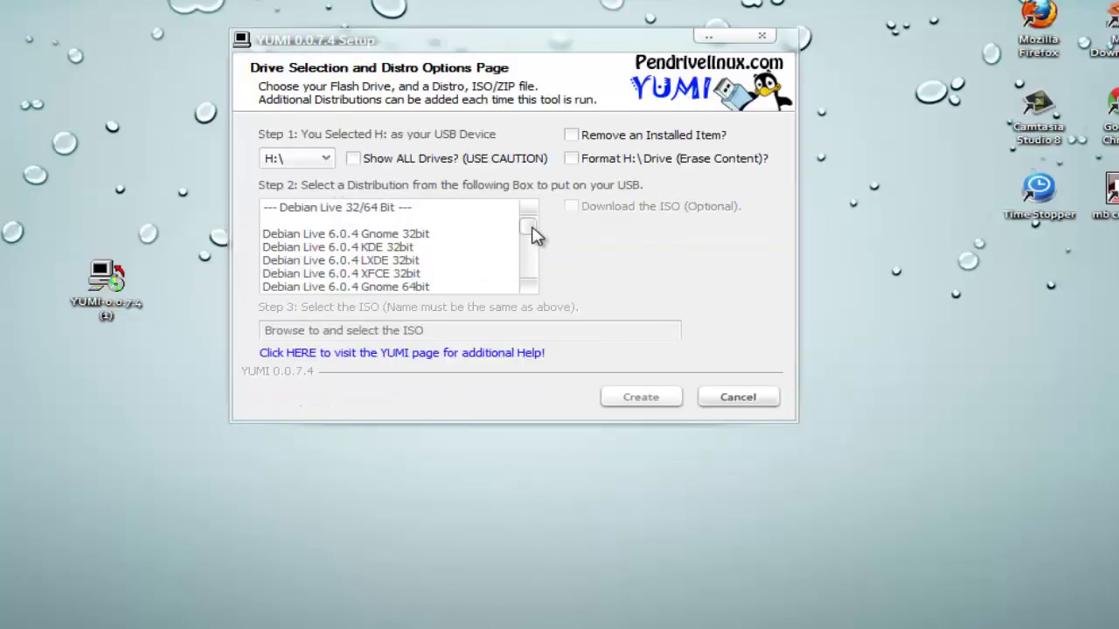
{"action": "left_click_drag", "start_coordinate": [529, 223], "coordinate": [528, 273]}
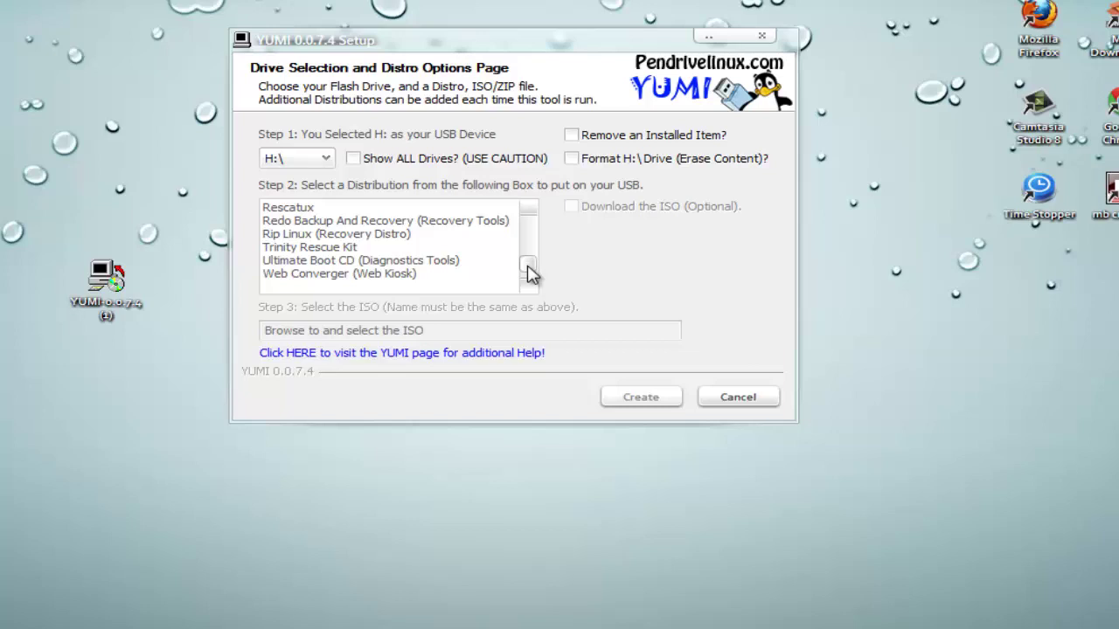
{"action": "left_click_drag", "start_coordinate": [531, 274], "coordinate": [532, 285]}
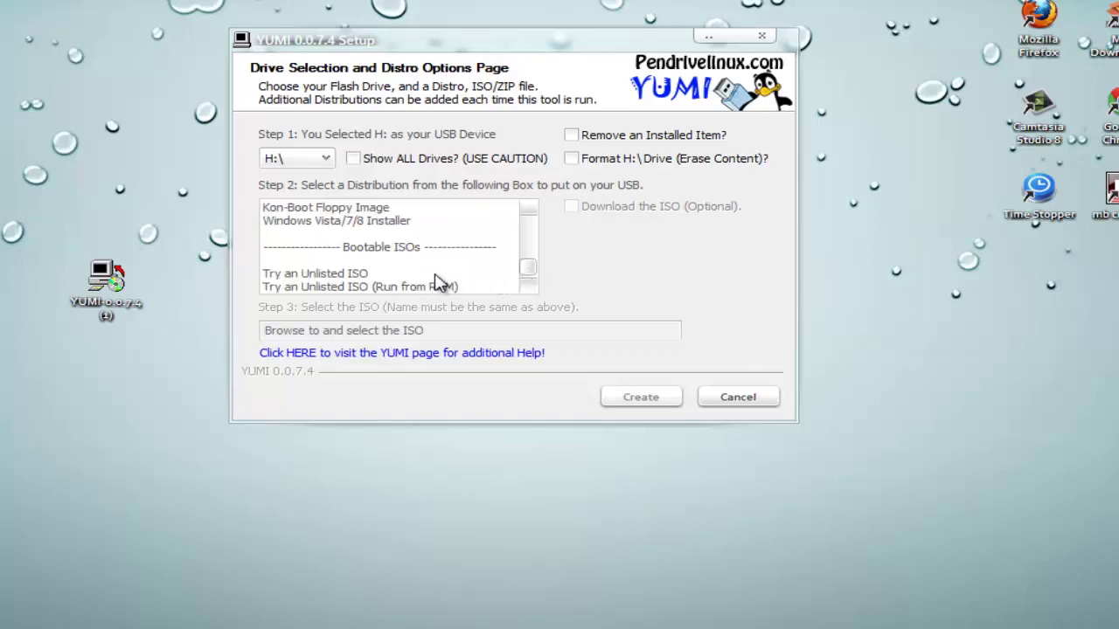
{"action": "left_click", "coordinate": [311, 275]}
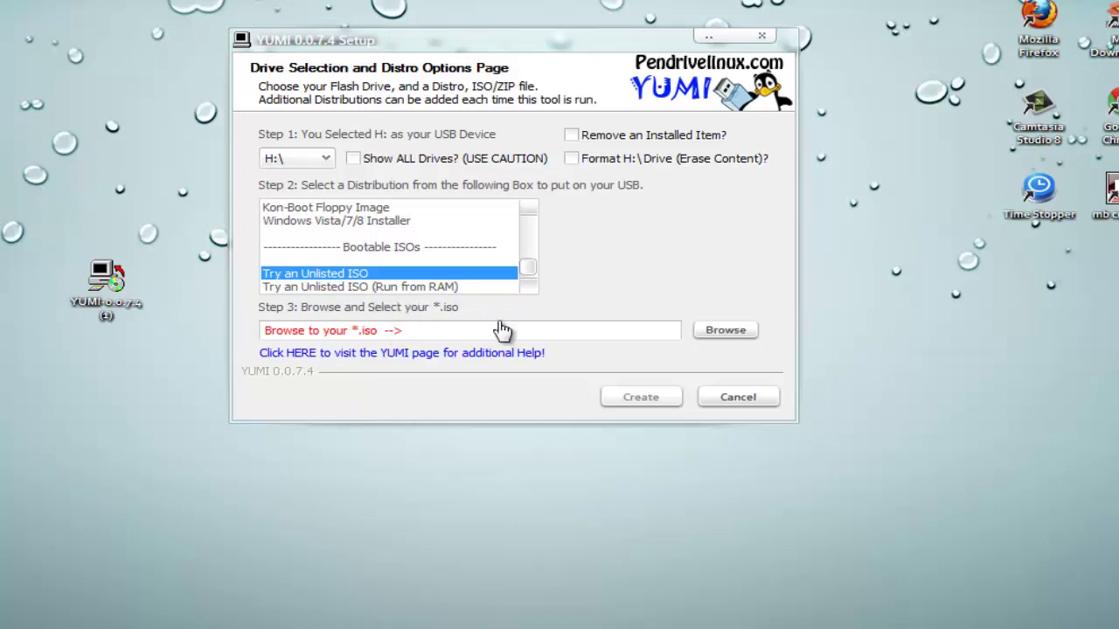
- Browse Local Disk (D:) and set CD_ROM.ISO as the ISO file to install
{"action": "left_click", "coordinate": [721, 336]}
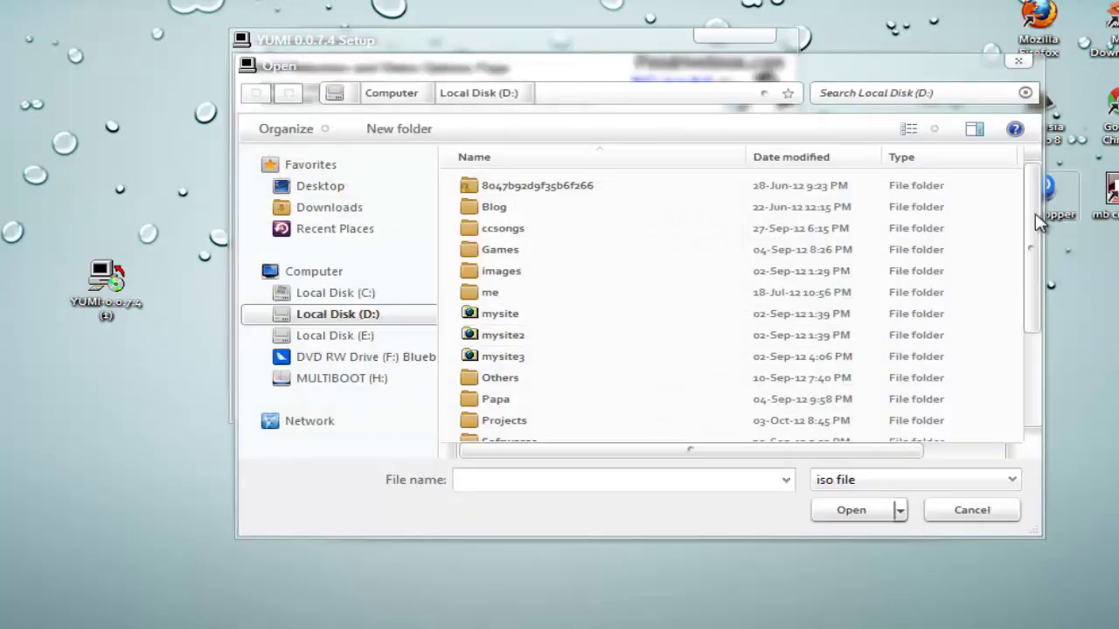
{"action": "left_click_drag", "start_coordinate": [1039, 226], "coordinate": [1033, 325]}
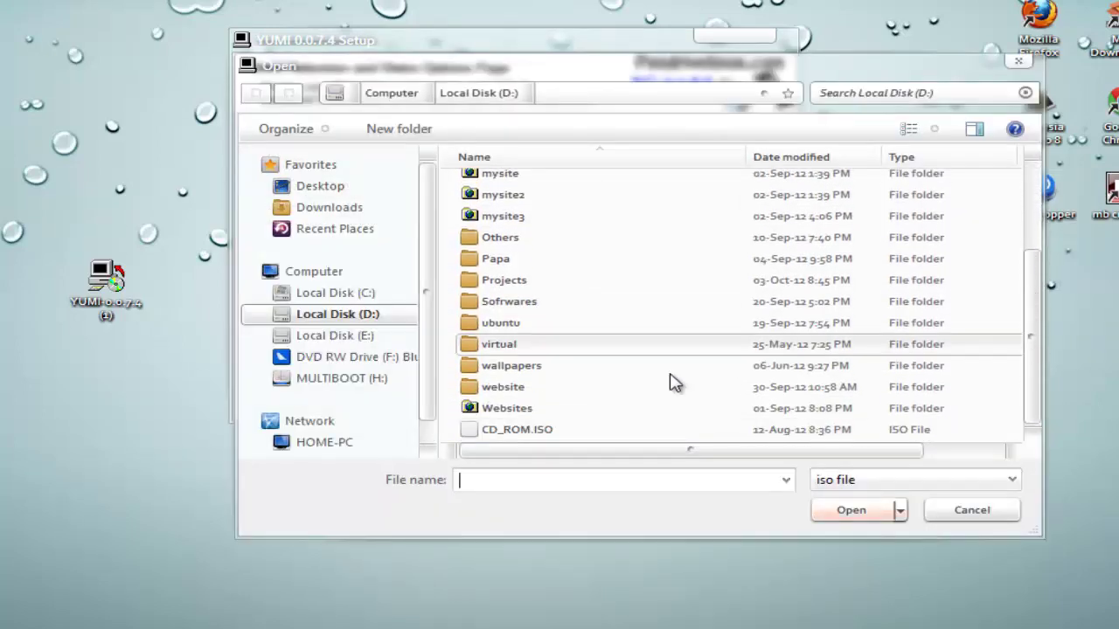
{"action": "left_click", "coordinate": [544, 429]}
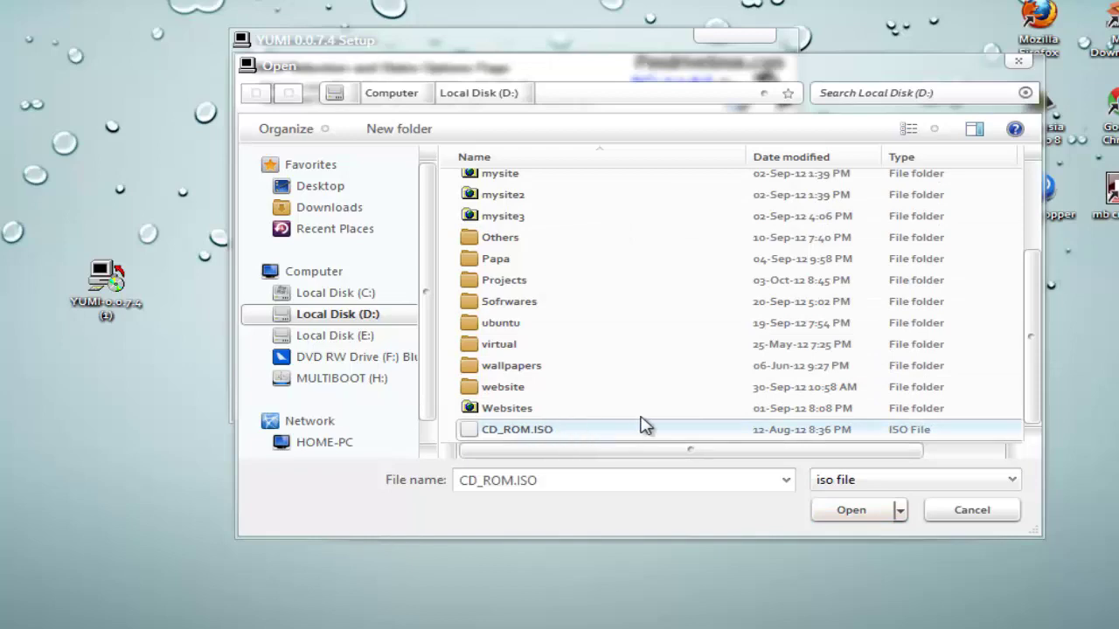
{"action": "left_click", "coordinate": [837, 521]}
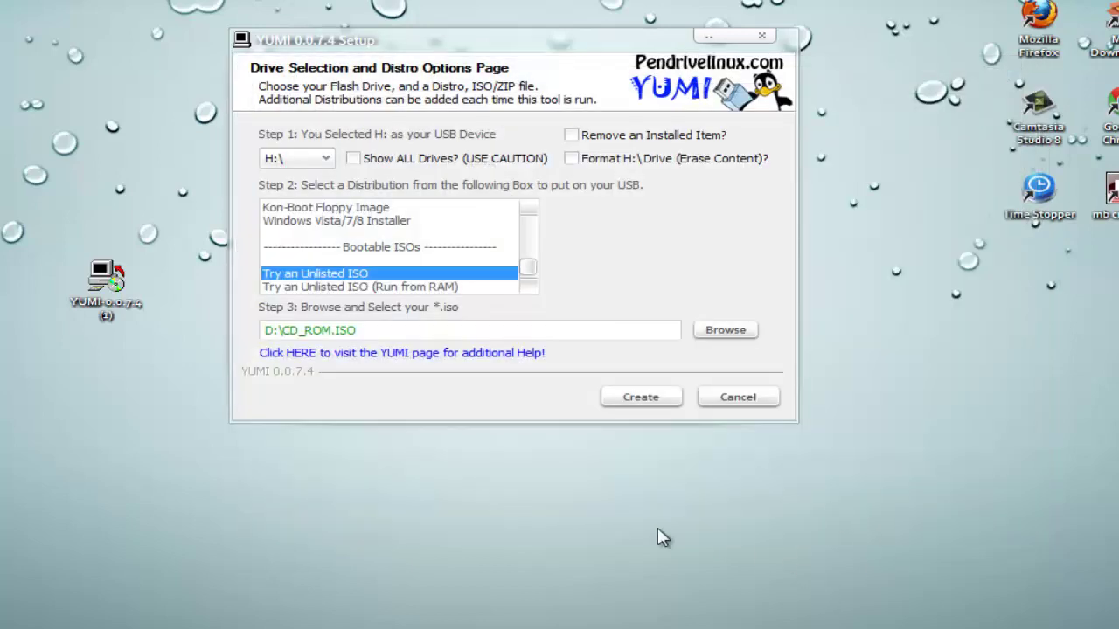
- Start Create and move the resulting confirmation dialog slightly left
{"action": "left_click", "coordinate": [663, 406]}
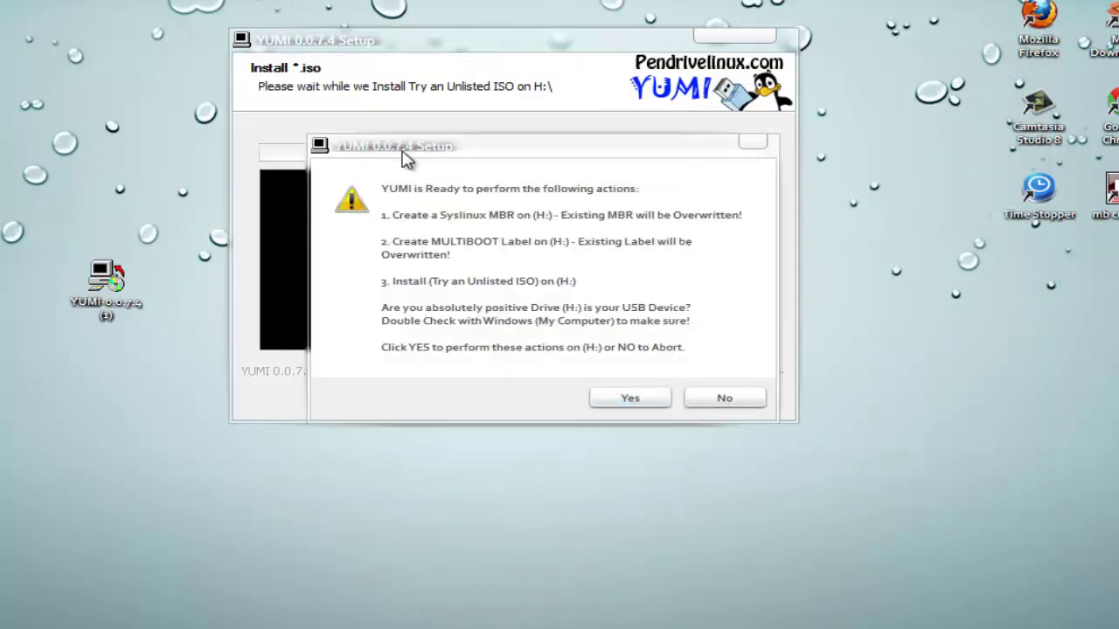
{"action": "left_click_drag", "start_coordinate": [402, 152], "coordinate": [368, 150]}
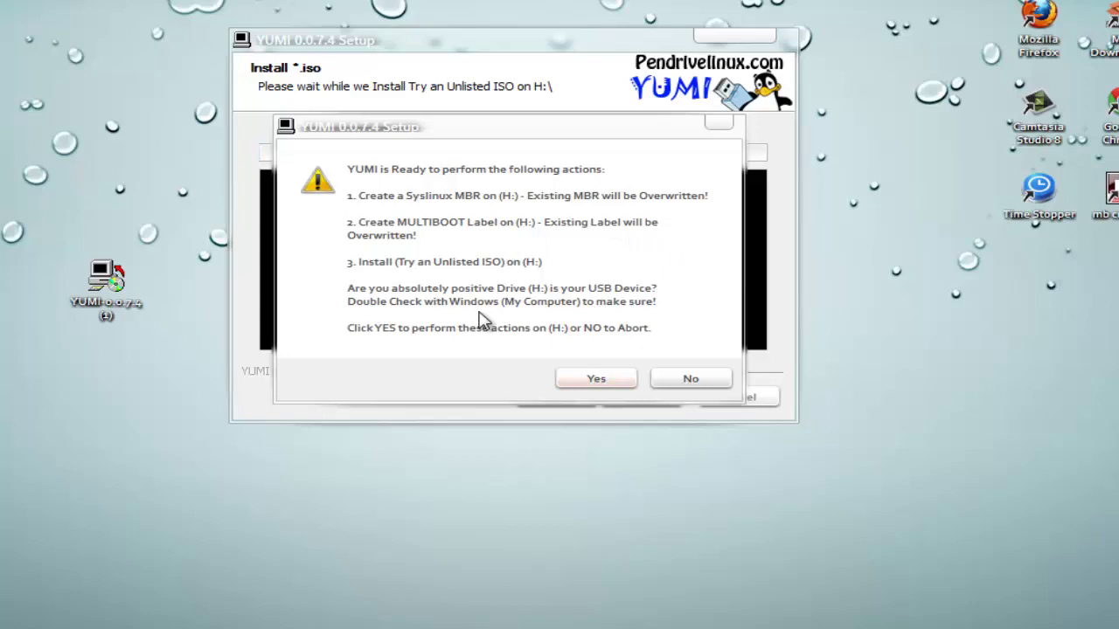
- Approve the confirmation so YUMI copies CD_ROM.ISO to H:\multiboot\ISOS
{"action": "left_click", "coordinate": [603, 385]}
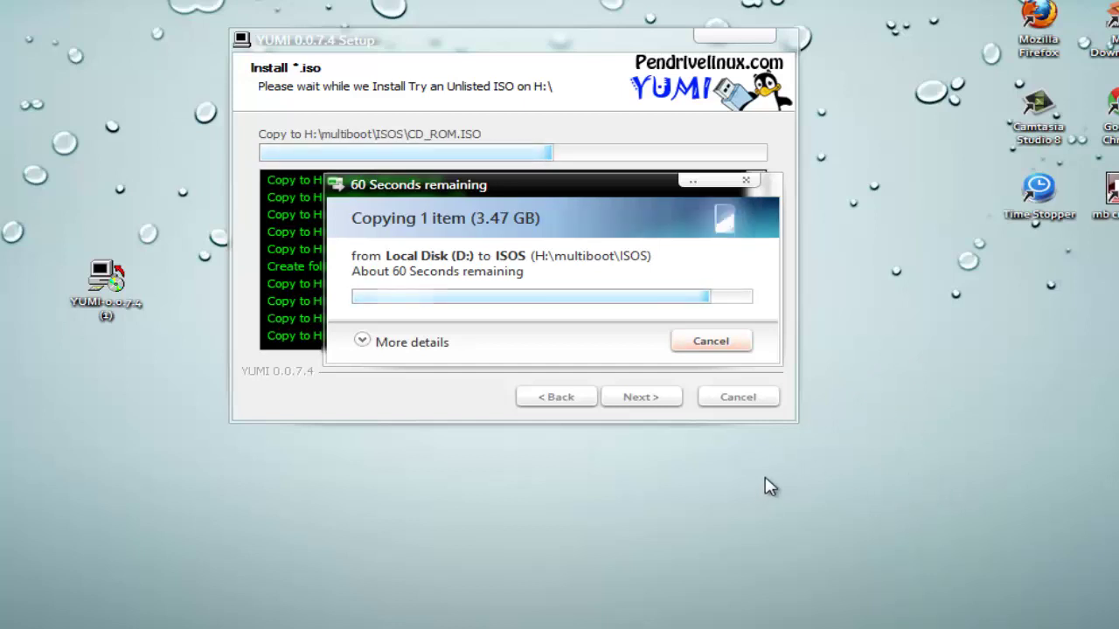
{"action": "left_click_drag", "start_coordinate": [105, 284], "coordinate": [2, 192]}
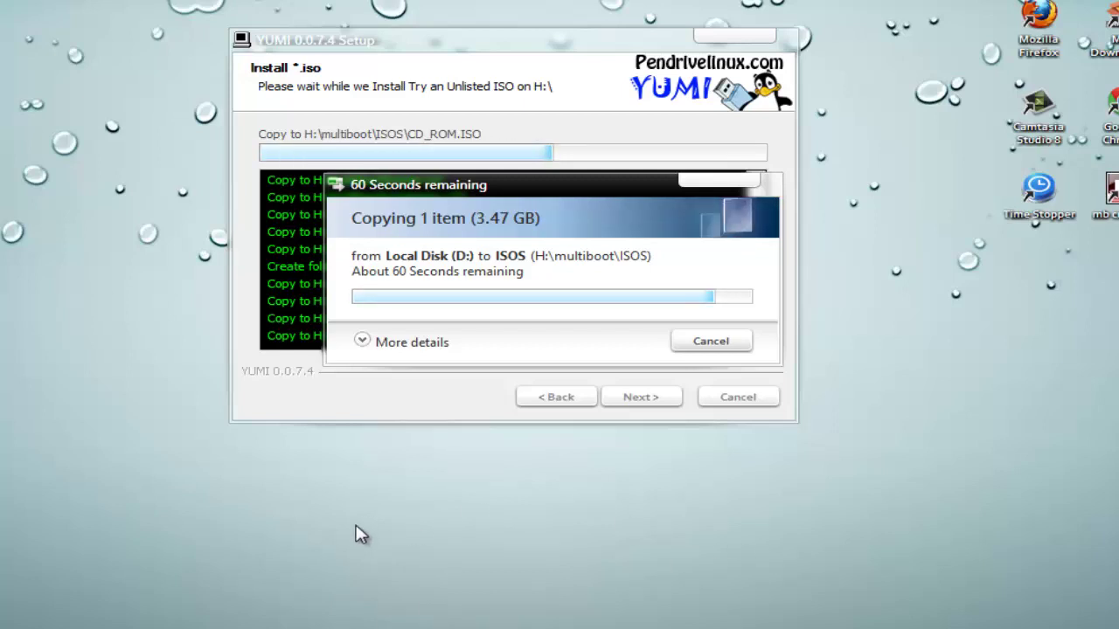
- Expand then collapse the ISO copy details and refresh the desktop while copying runs
{"action": "left_click", "coordinate": [362, 341]}
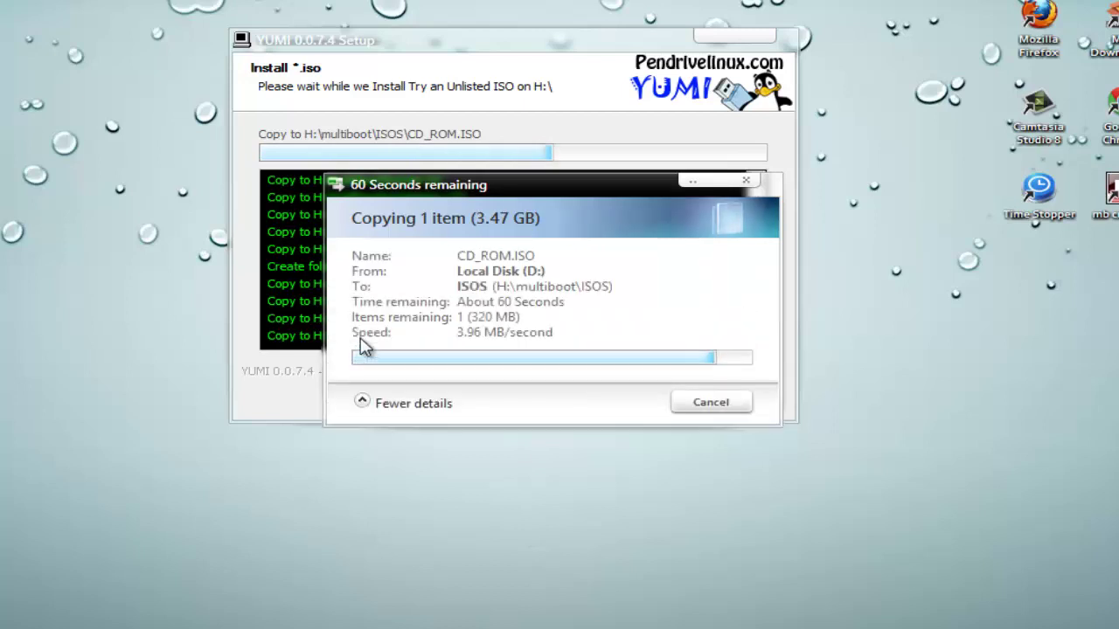
{"action": "left_click_drag", "start_coordinate": [523, 183], "coordinate": [515, 173]}
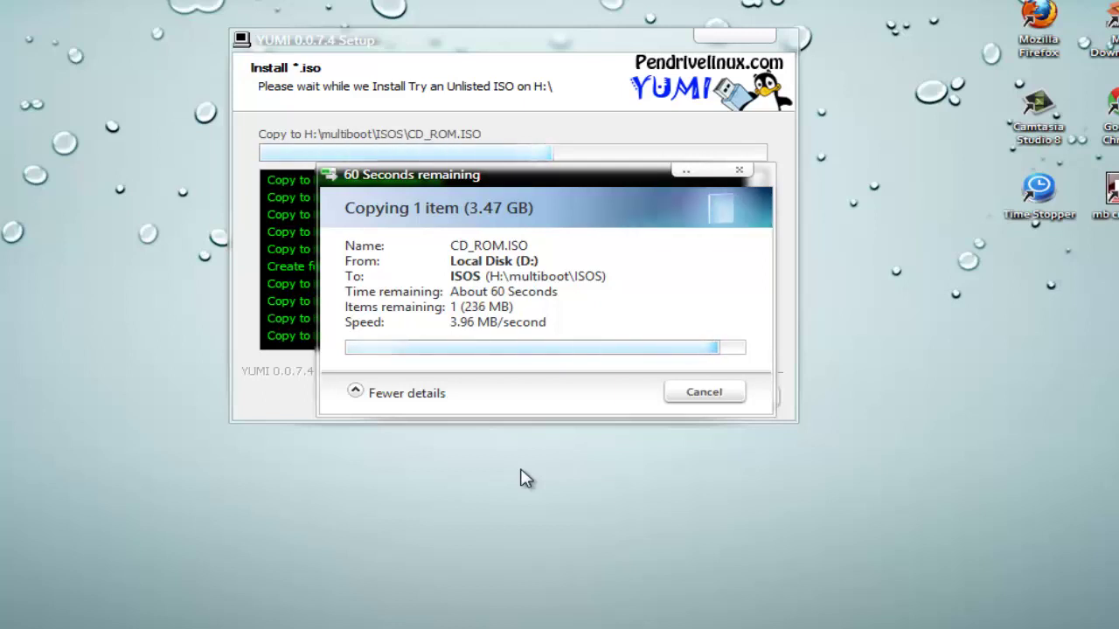
{"action": "left_click", "coordinate": [361, 395]}
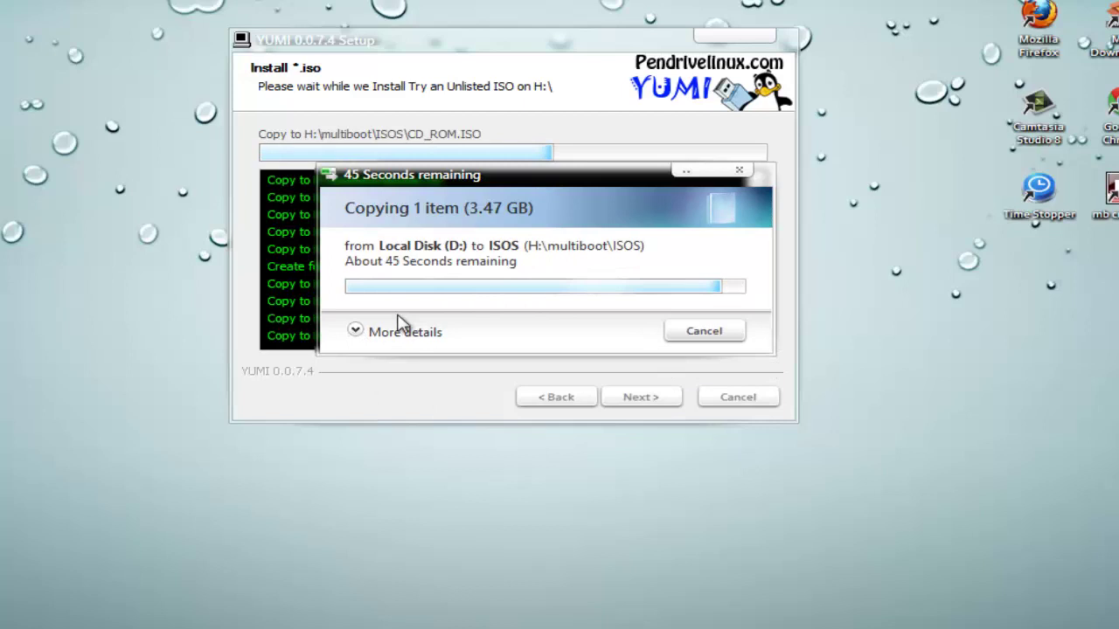
{"action": "right_click", "coordinate": [25, 379]}
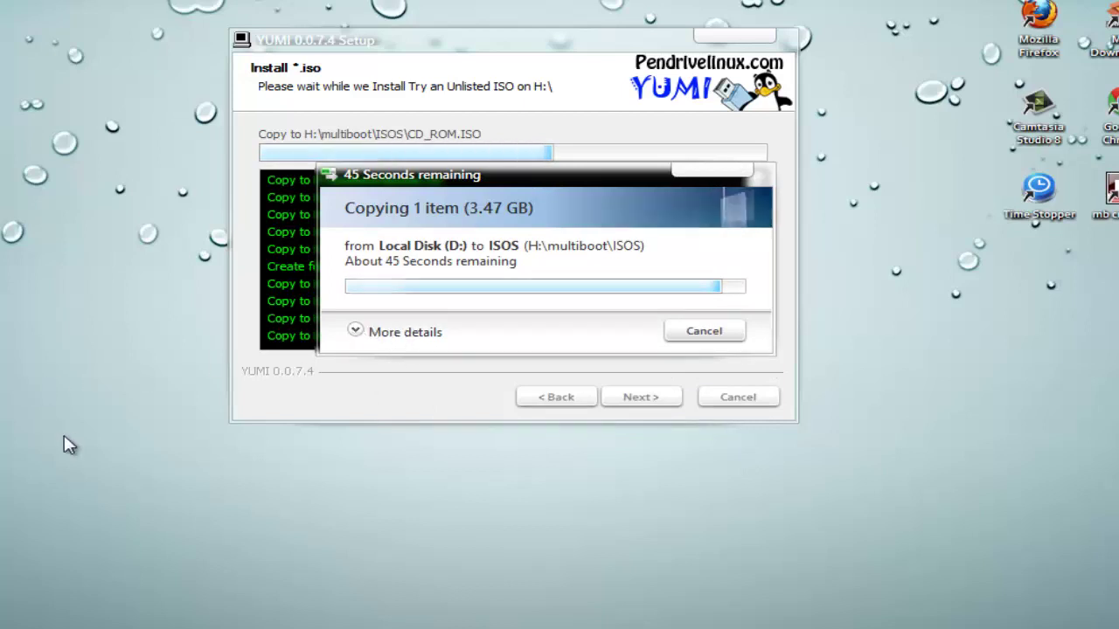
{"action": "left_click", "coordinate": [64, 434]}
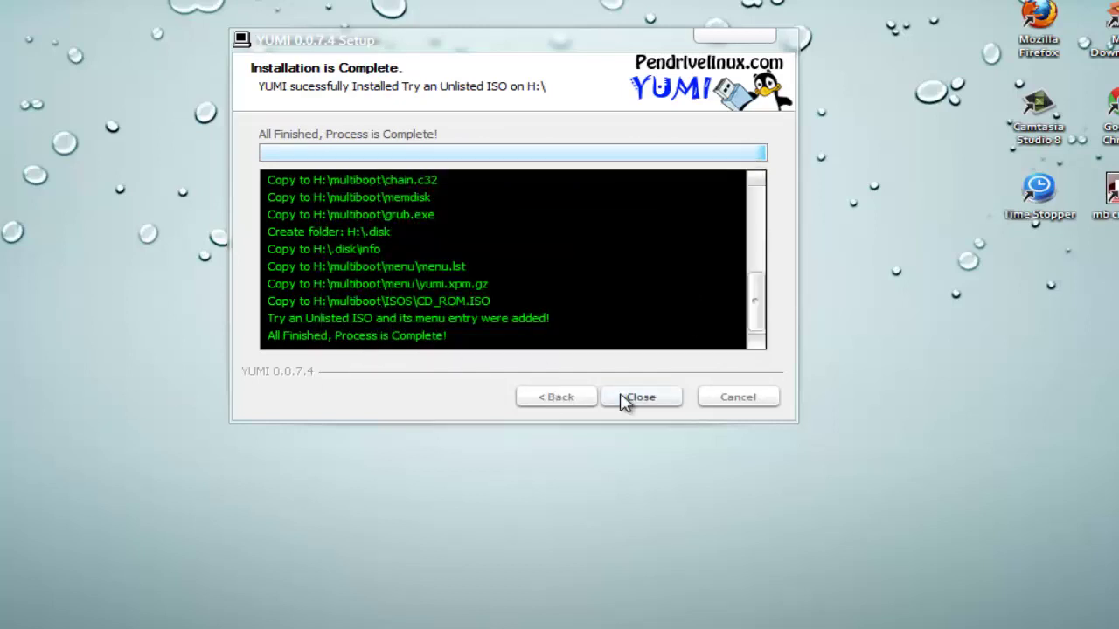
- Close the completed install, decline adding more ISOs, and finish YUMI setup
{"action": "left_click", "coordinate": [624, 399]}
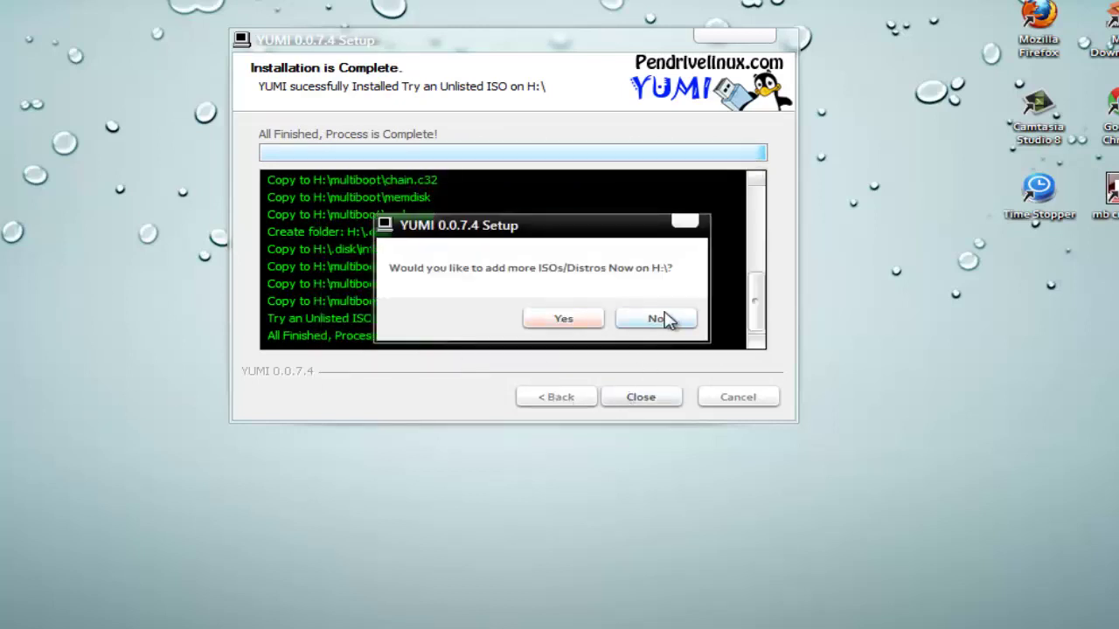
{"action": "left_click", "coordinate": [662, 319]}
{"action": "left_click", "coordinate": [656, 403]}
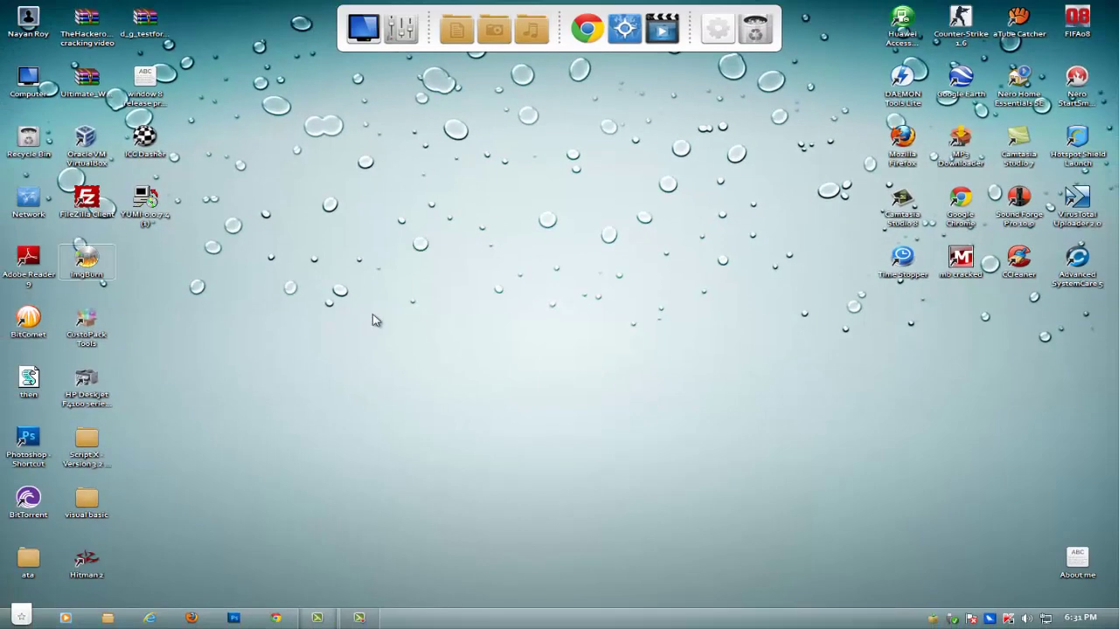
{"action": "double_click", "coordinate": [30, 83]}
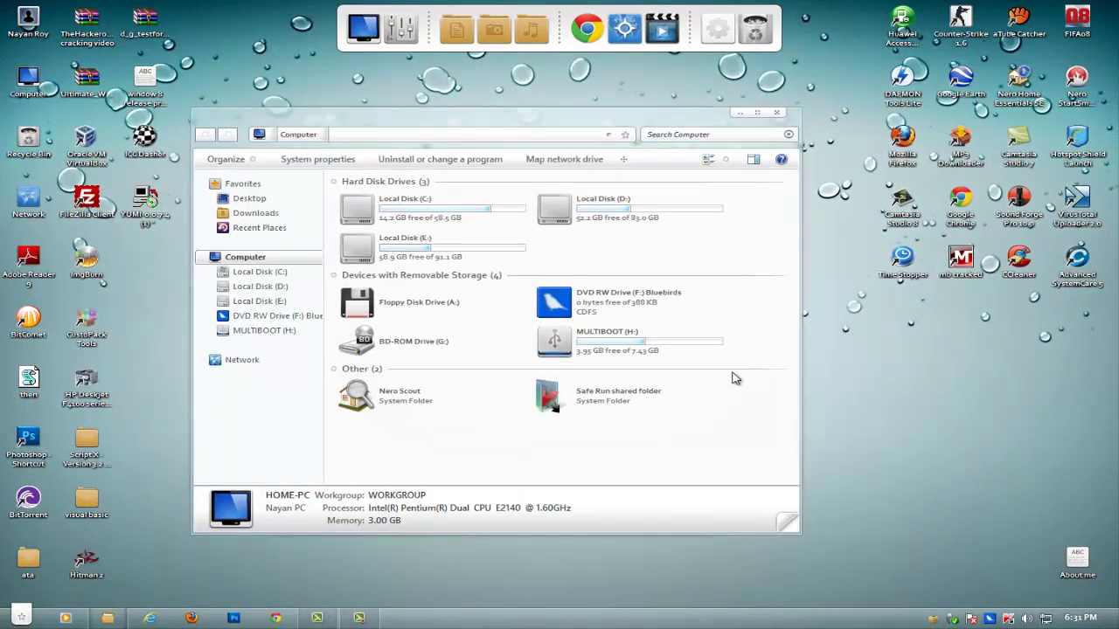
{"action": "double_click", "coordinate": [699, 342]}
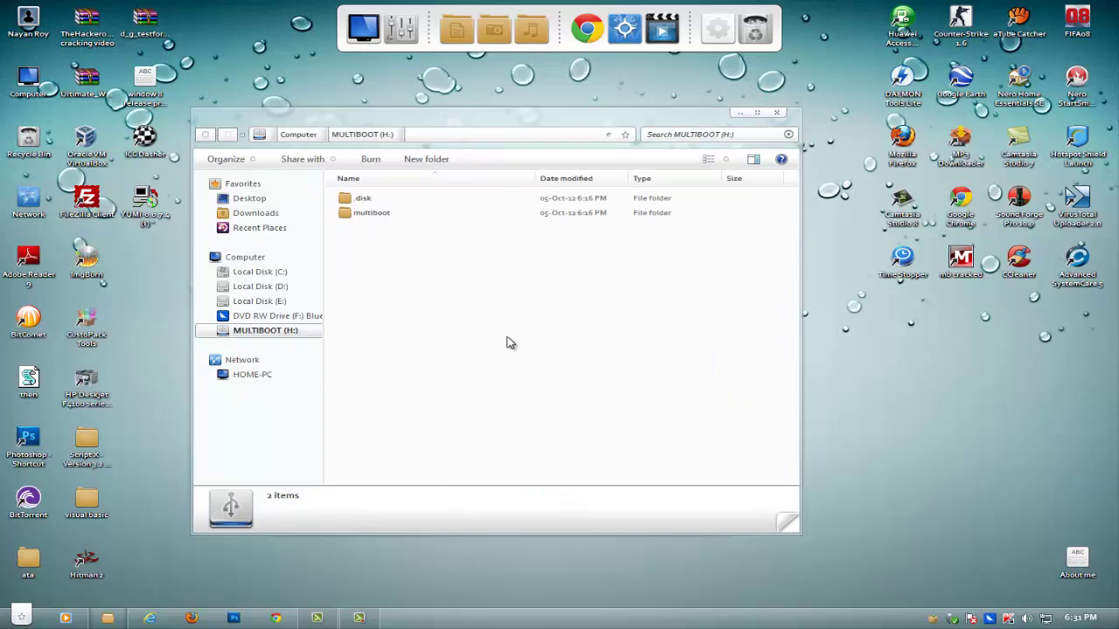
{"action": "double_click", "coordinate": [391, 215]}
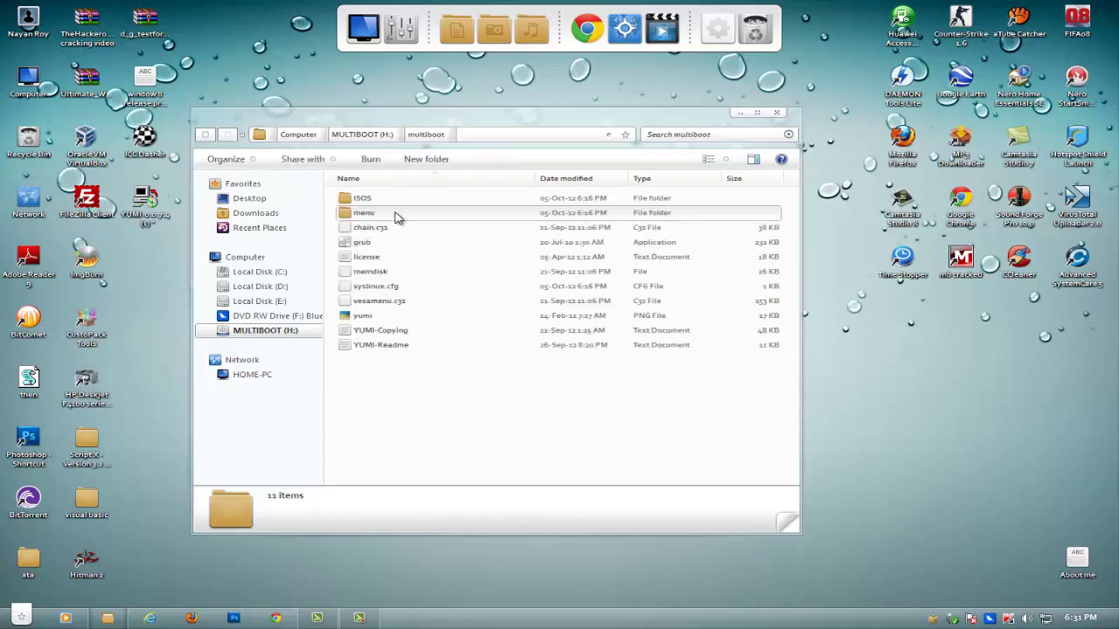
{"action": "double_click", "coordinate": [400, 200]}
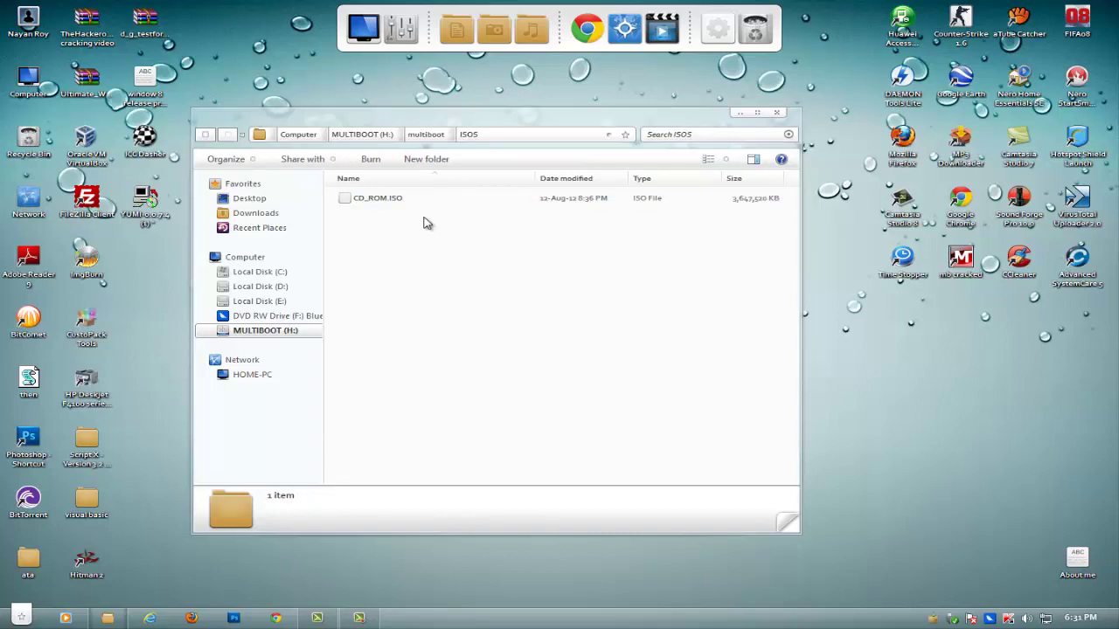
{"action": "left_click", "coordinate": [444, 198]}
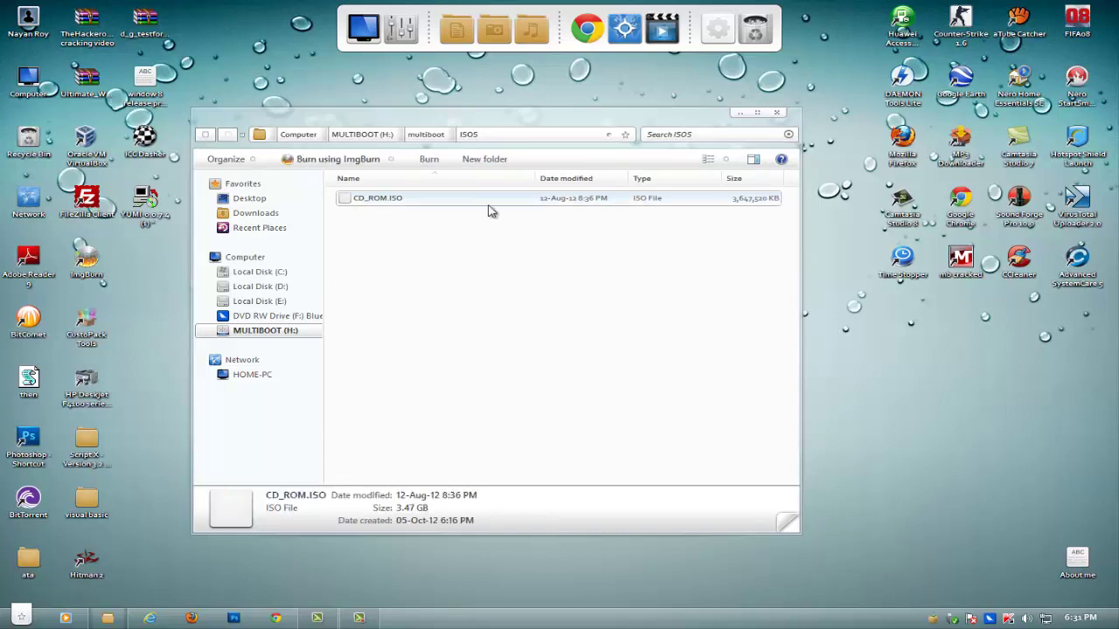
{"action": "left_click", "coordinate": [208, 135]}
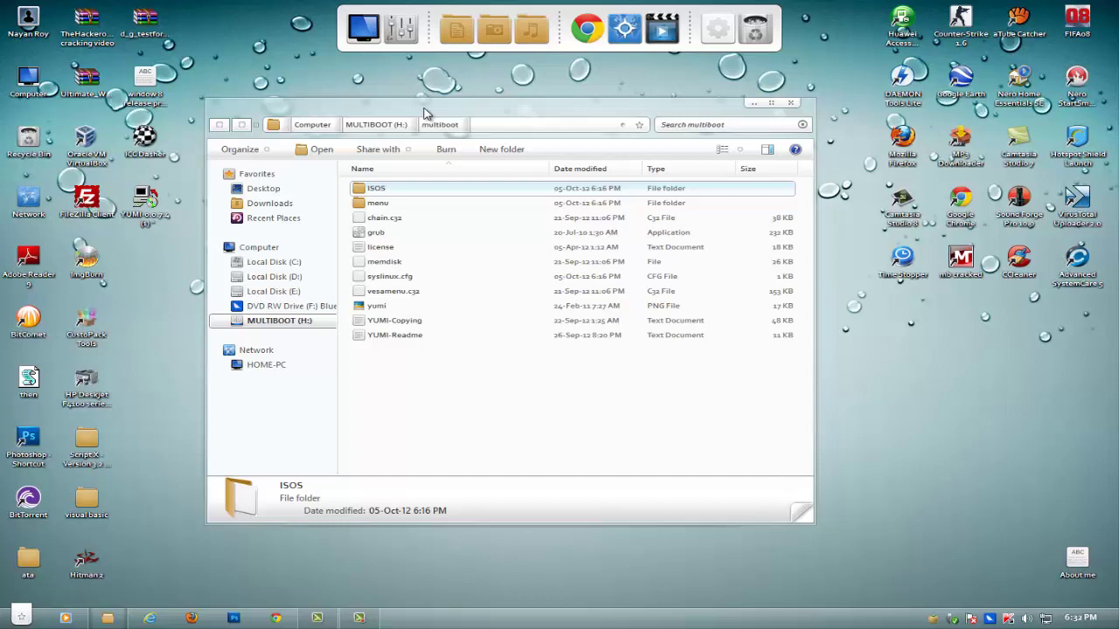
{"action": "left_click", "coordinate": [411, 186]}
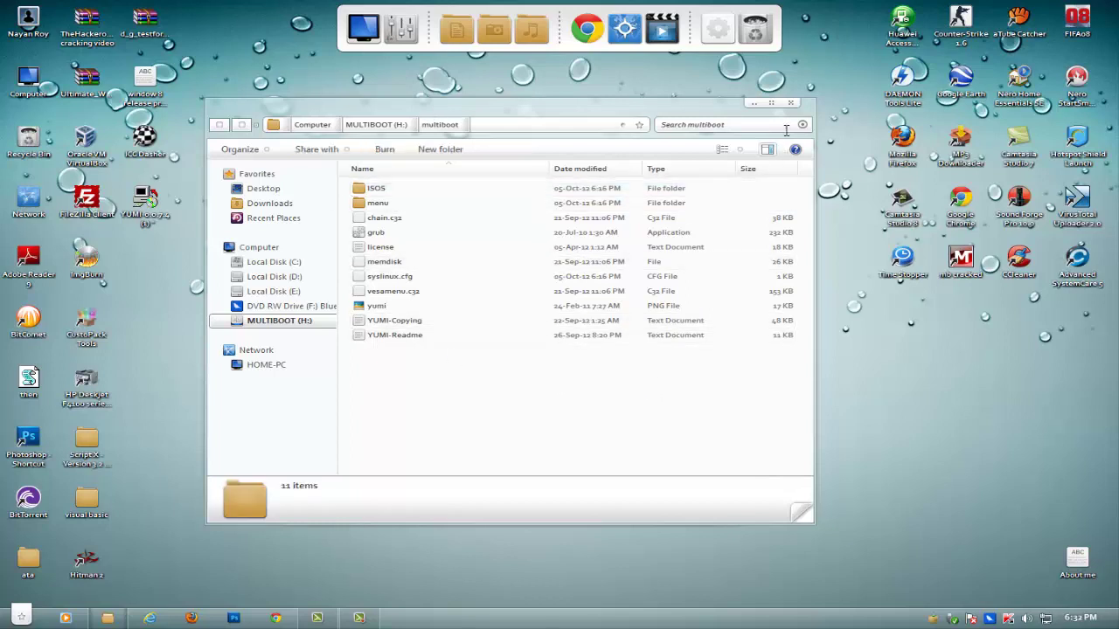
{"action": "left_click", "coordinate": [795, 105]}
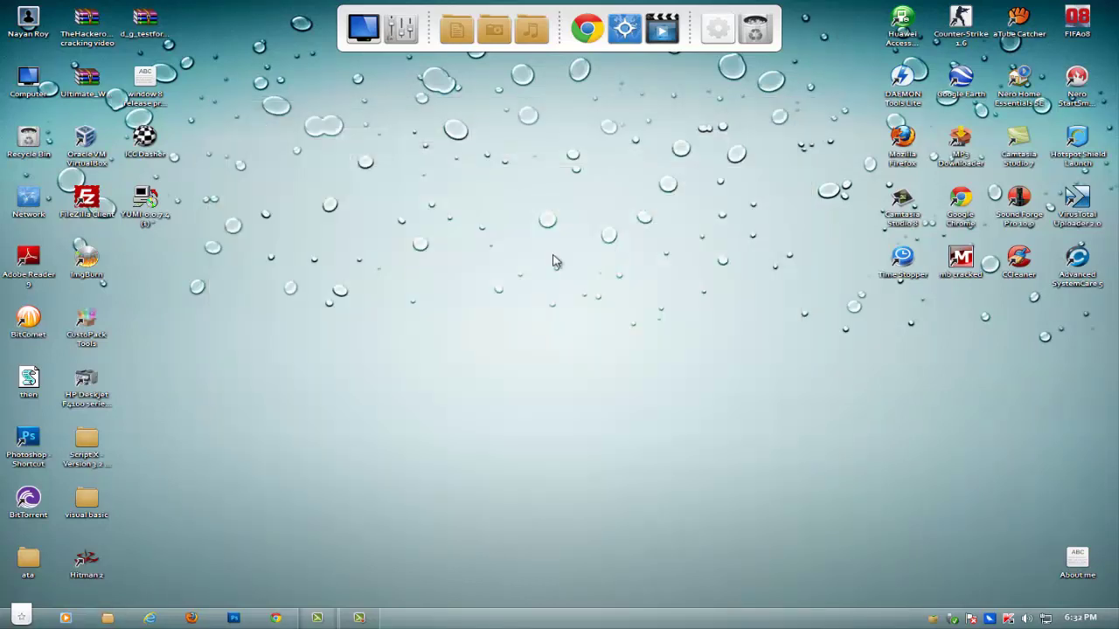
- Refresh the desktop from its right-click menu
{"action": "right_click", "coordinate": [302, 174]}
{"action": "left_click", "coordinate": [344, 215]}
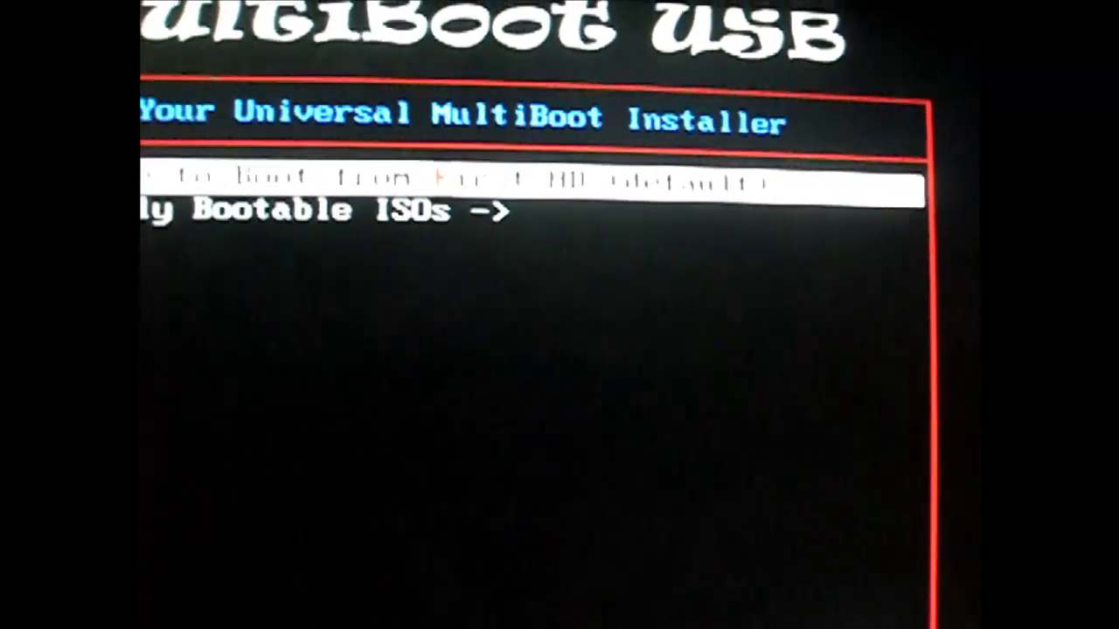
- Move the boot menu selection to Directly Bootable ISOs with the arrow keys
{"action": "key", "text": "Down"}
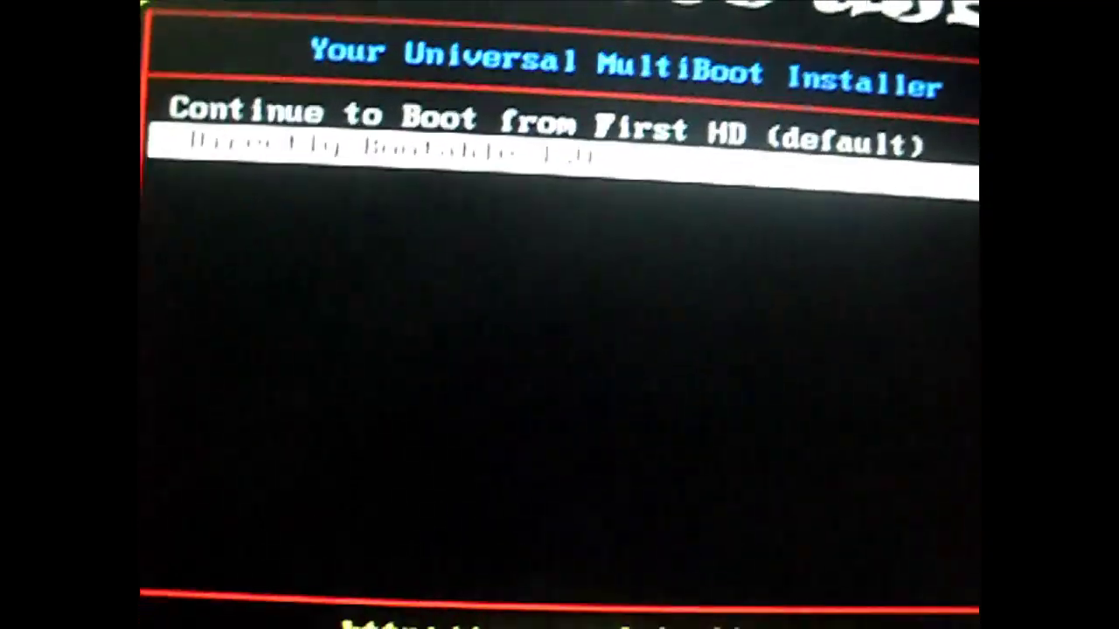
{"action": "key", "text": "Up"}
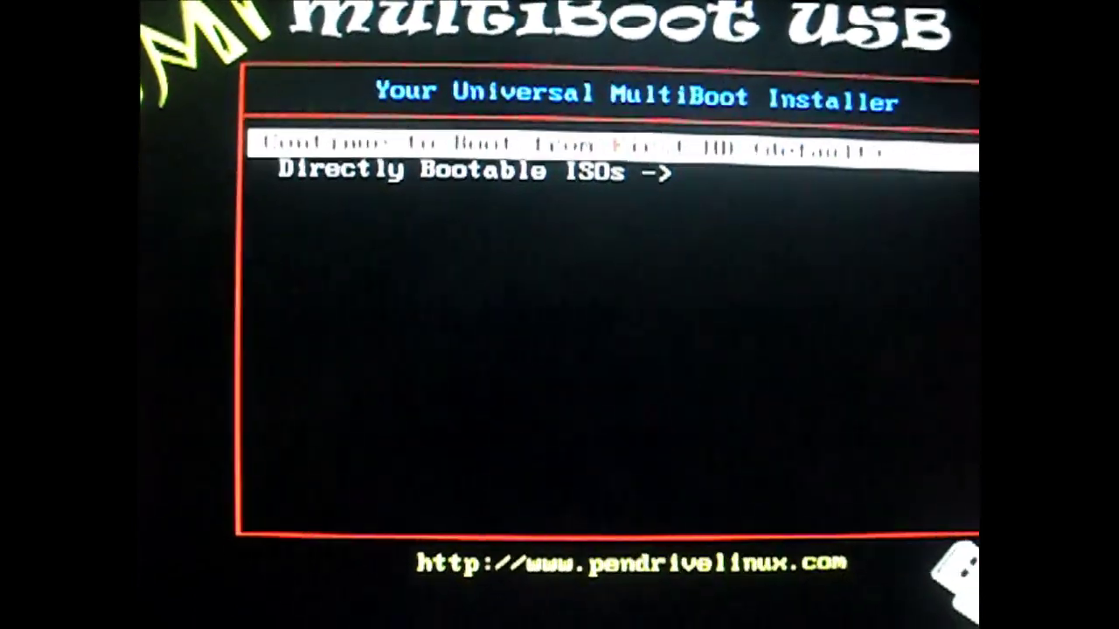
{"action": "key", "text": "Down"}
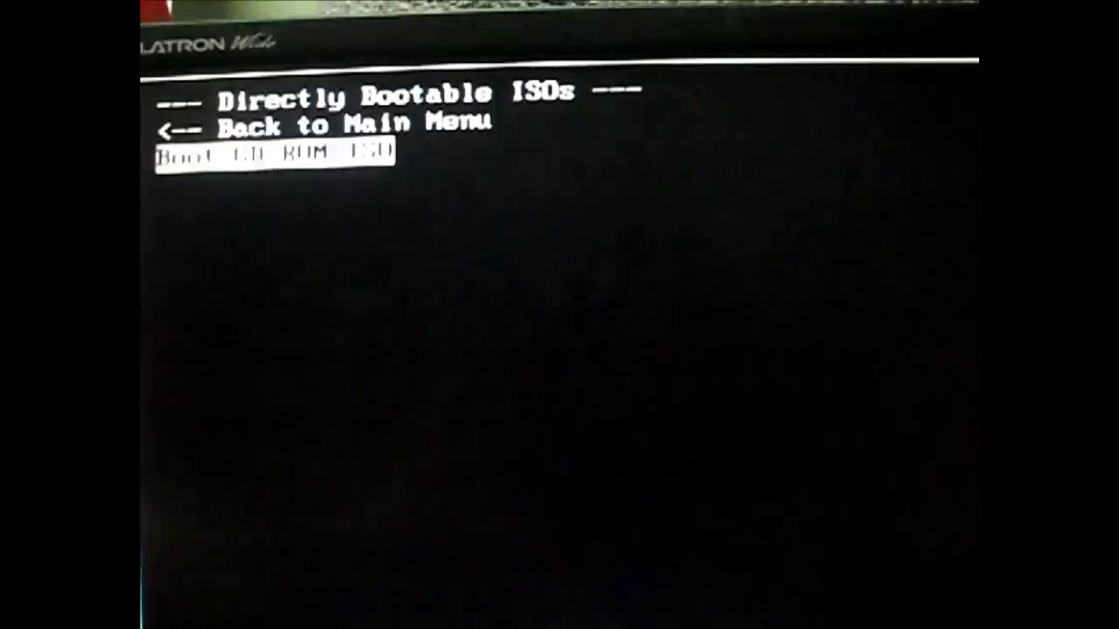
{"action": "key", "text": "Down"}
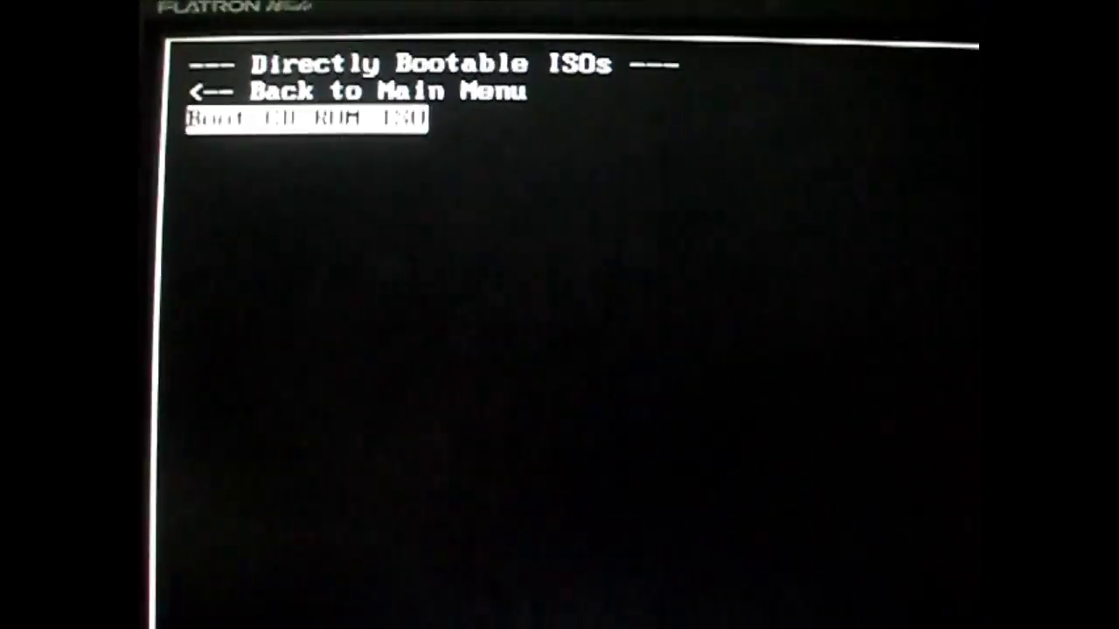
{"action": "key", "text": "Up"}
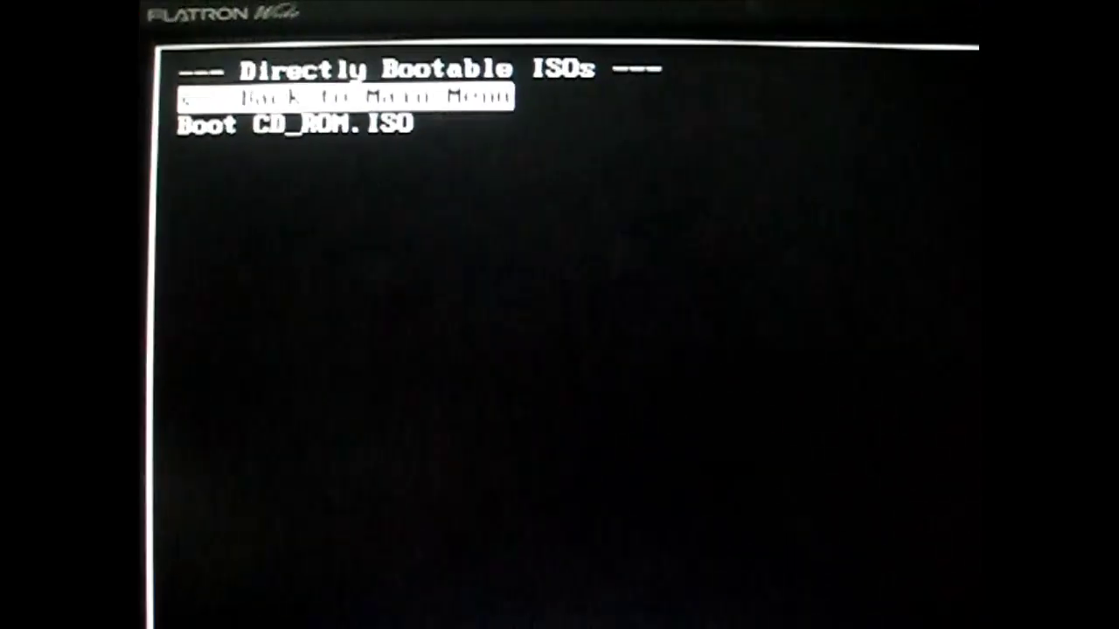